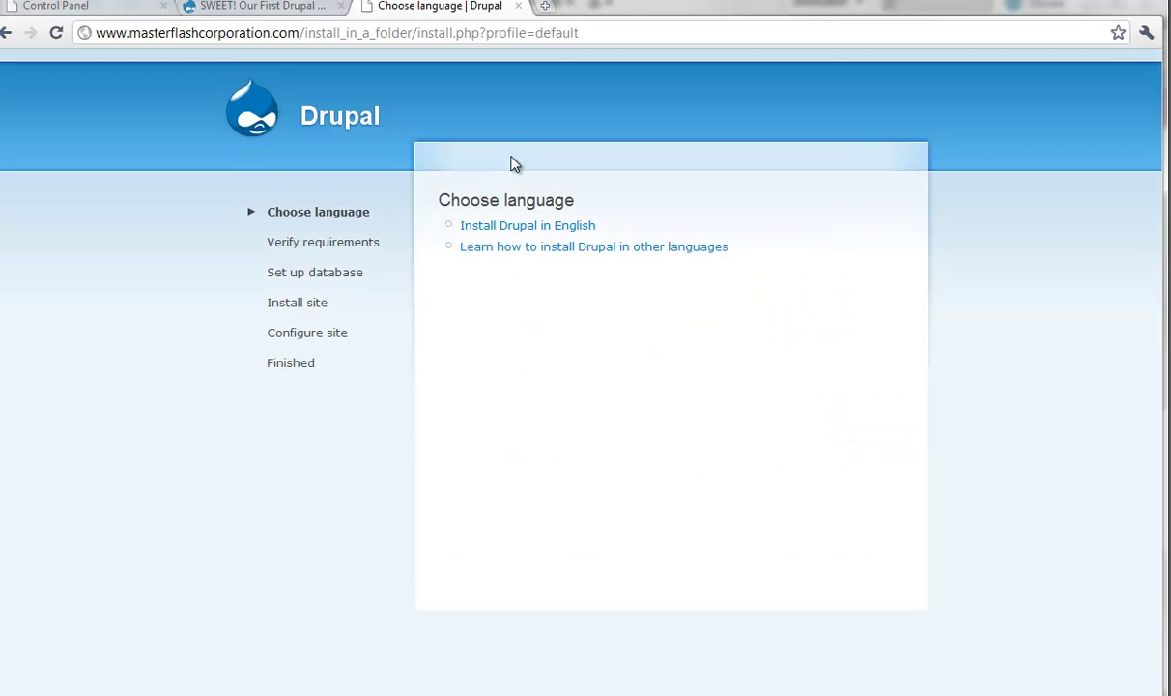
Step: Install Drupal in English and wait for the Configure site form
{"action": "left_click", "coordinate": [516, 227]}
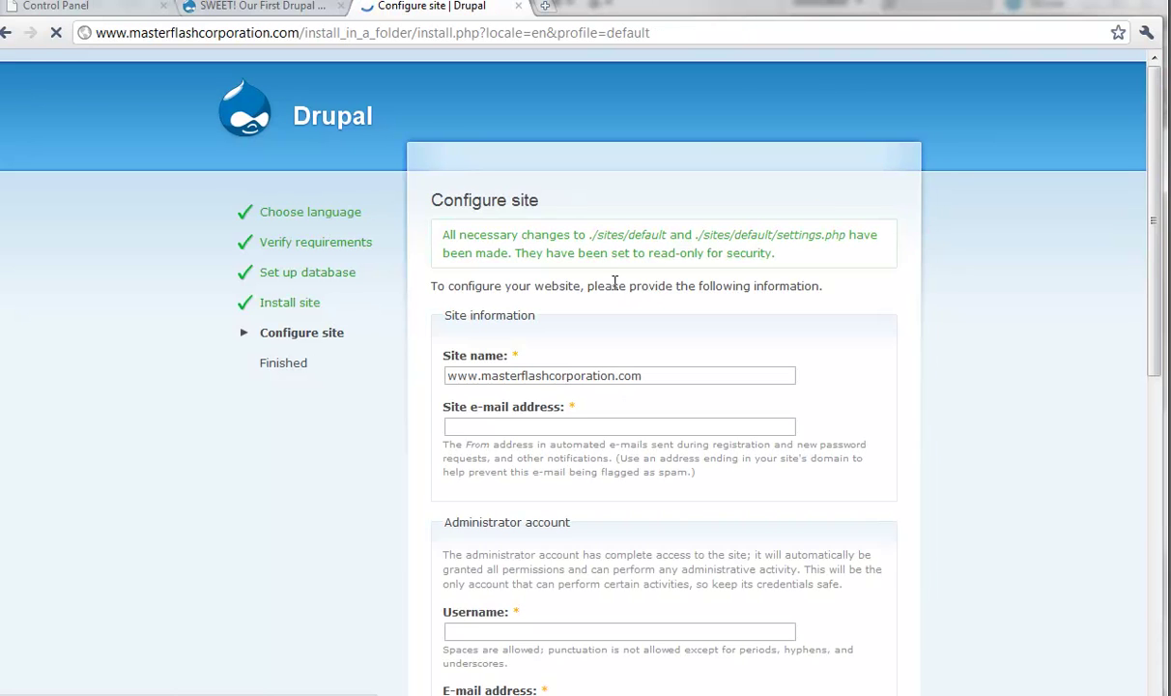
Step: Replace the site name with 'In A Folder' and enter the site e-mail address
{"action": "left_click", "coordinate": [662, 374]}
{"action": "key", "text": "ctrl+a"}
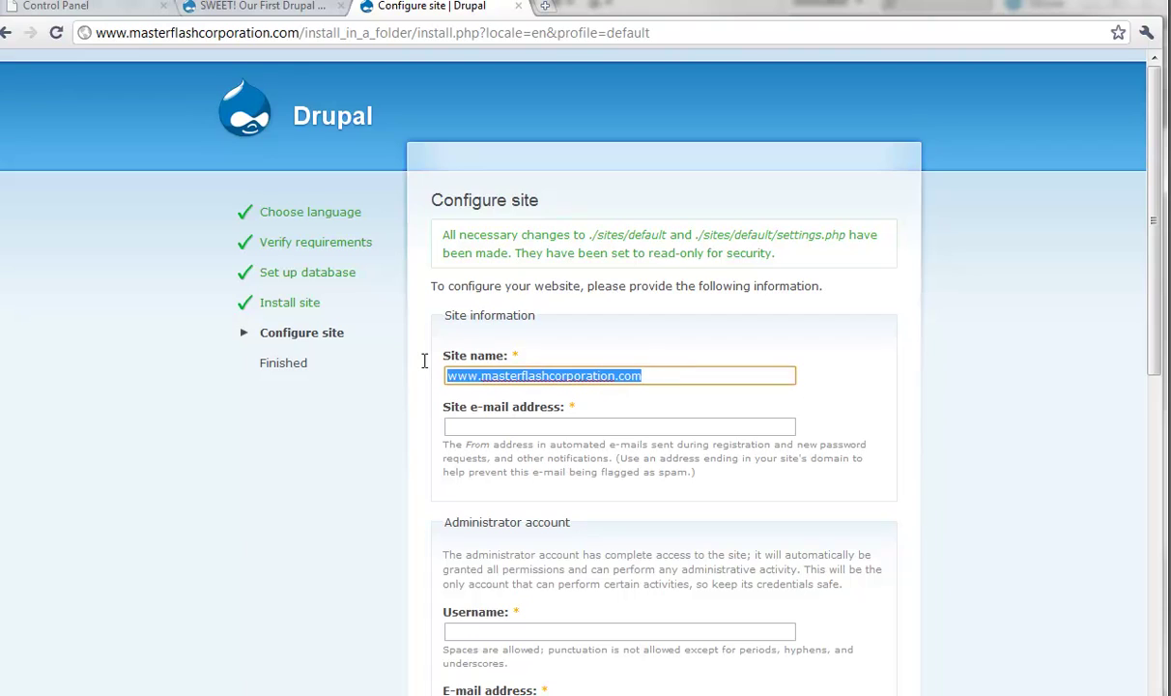
{"action": "type", "text": "In A Folder"}
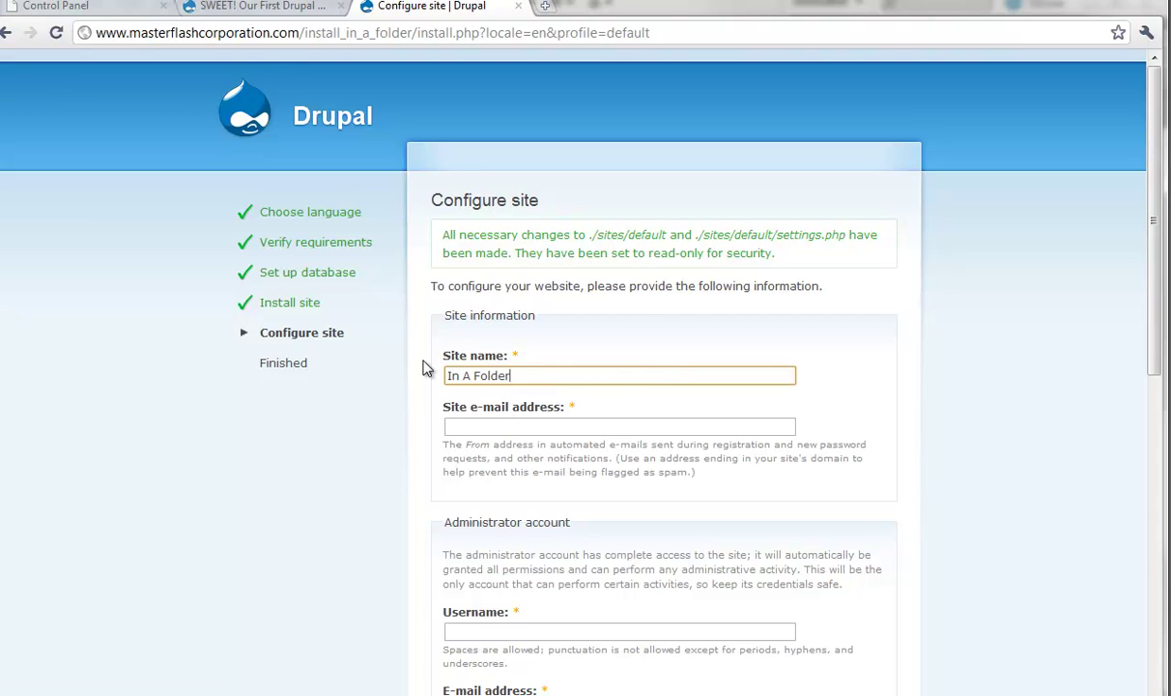
{"action": "key", "text": "Tab"}
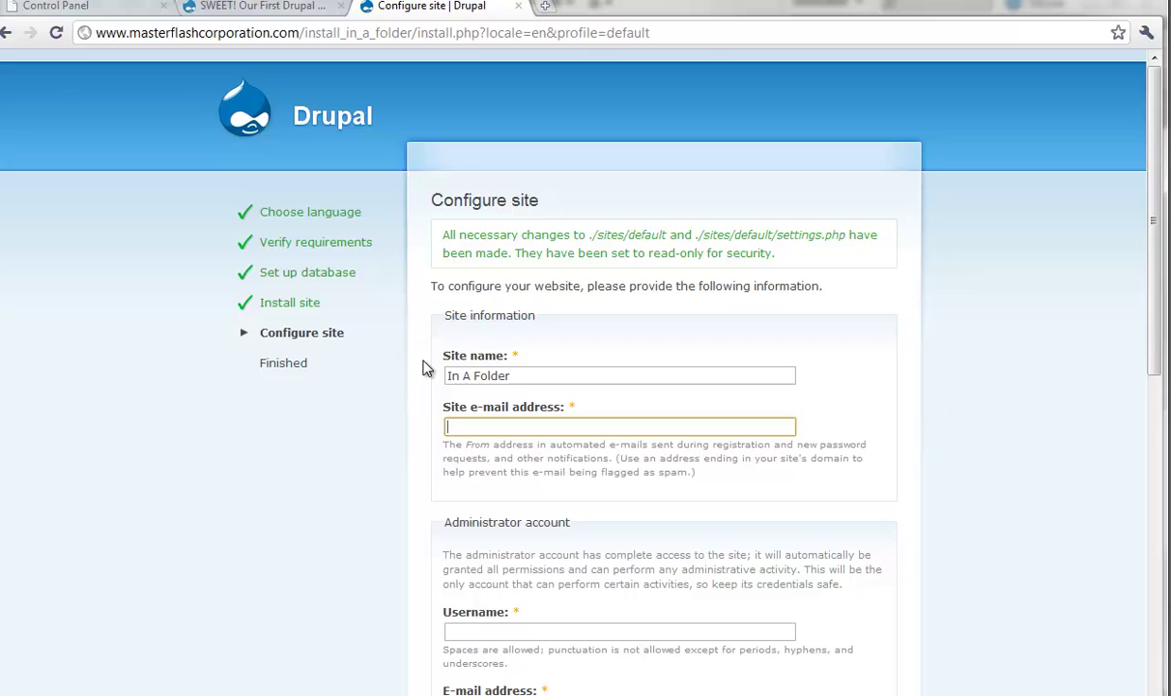
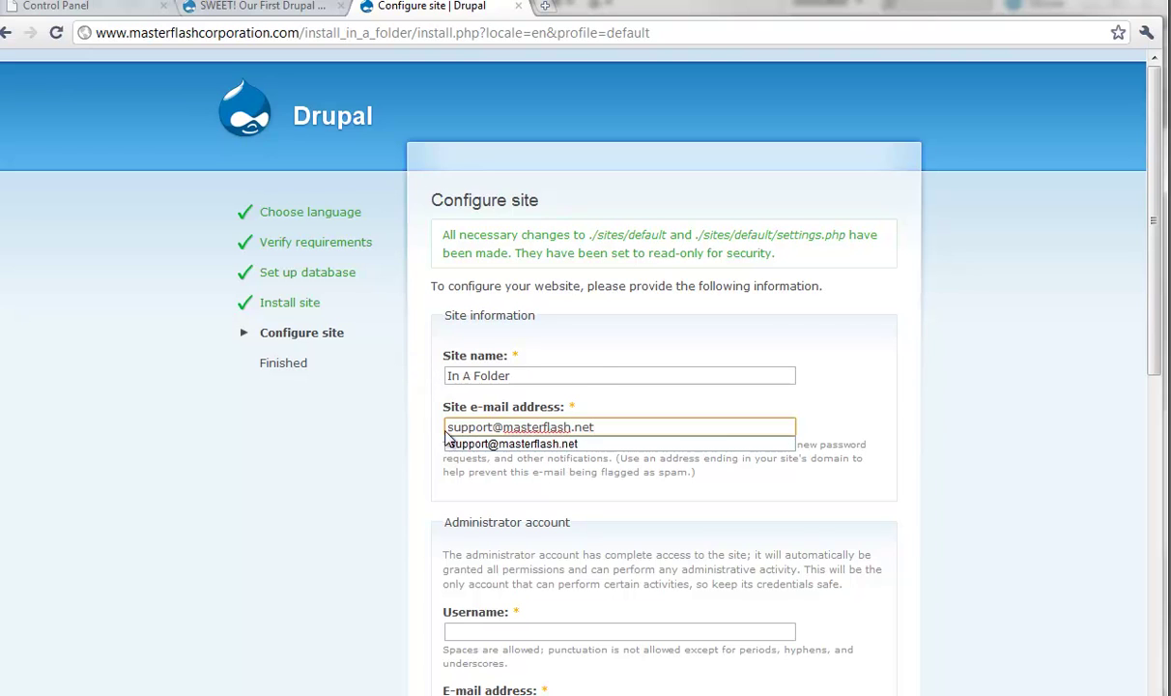
Step: Fill in the administrator username, the account password and its matching confirmation
{"action": "scroll", "coordinate": [454, 437], "scroll_direction": "down", "scroll_amount": 4}
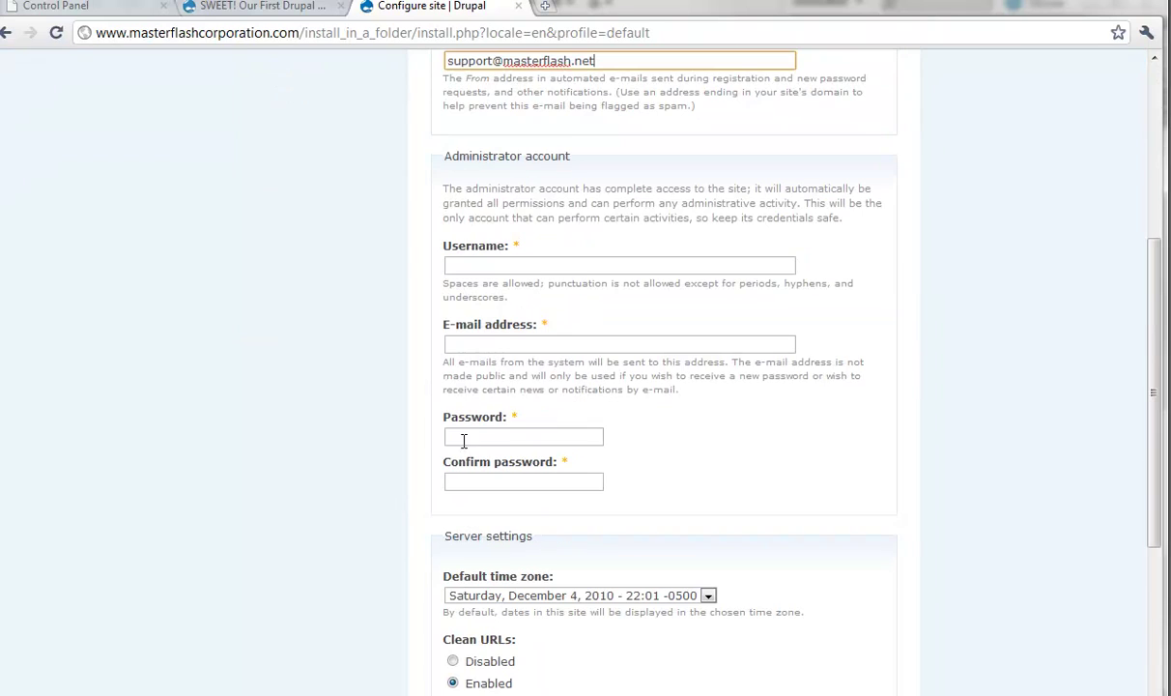
{"action": "left_click", "coordinate": [473, 263]}
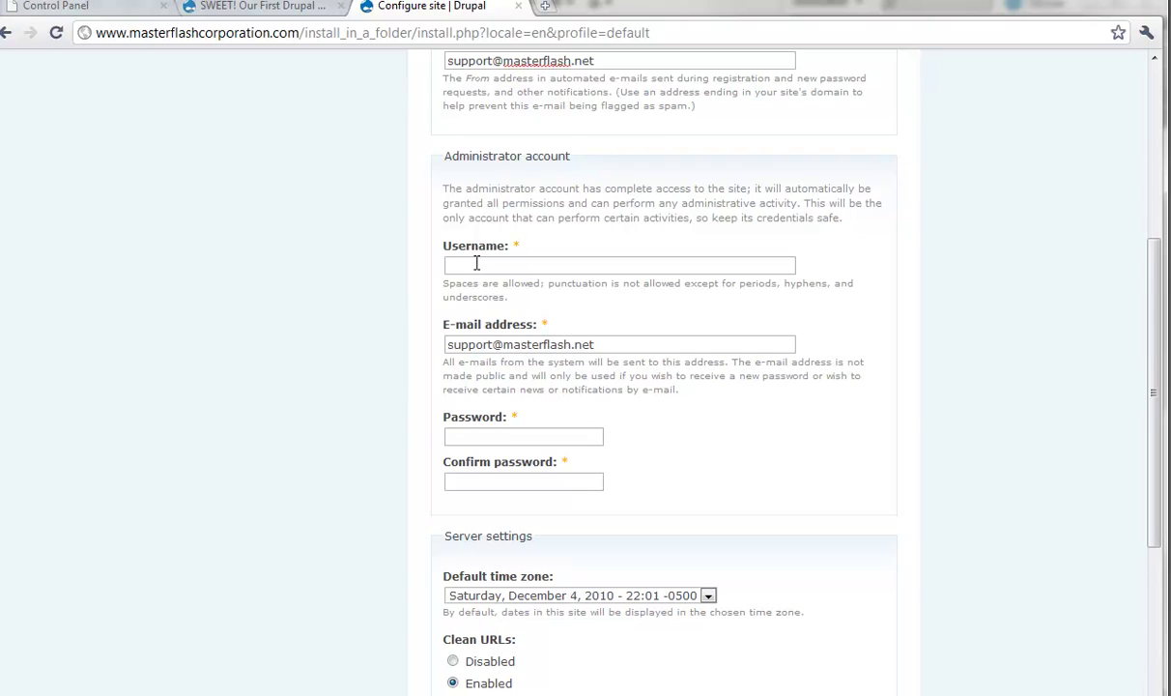
{"action": "left_click", "coordinate": [474, 263]}
{"action": "type", "text": "the_"}
{"action": "key", "text": "Down"}
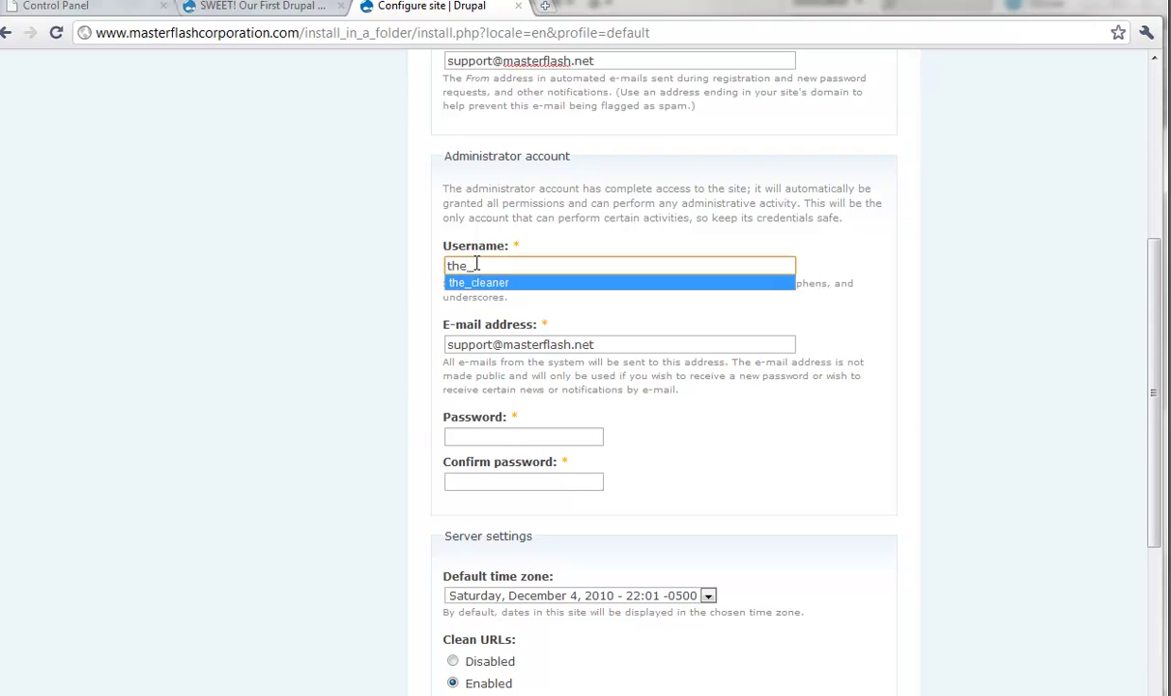
{"action": "key", "text": "Tab"}
{"action": "left_click", "coordinate": [482, 436]}
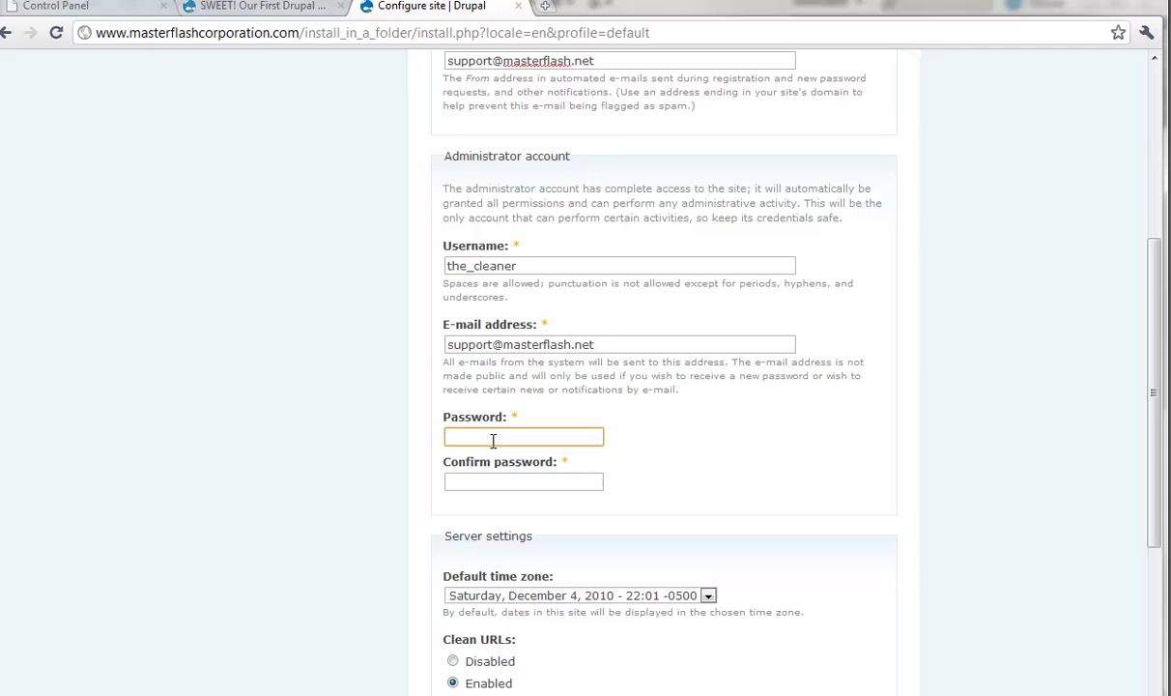
{"action": "type", "text": "**********"}
{"action": "key", "text": "Tab"}
{"action": "type", "text": "**********"}
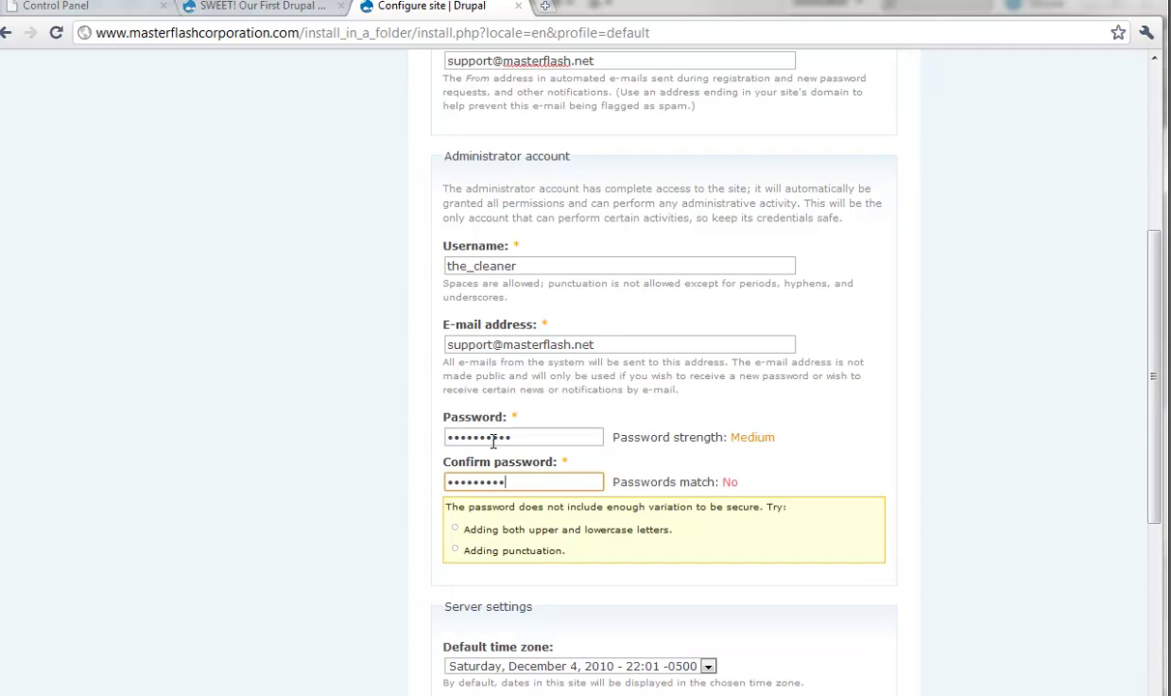
{"action": "scroll", "coordinate": [358, 531], "scroll_direction": "down", "scroll_amount": 2}
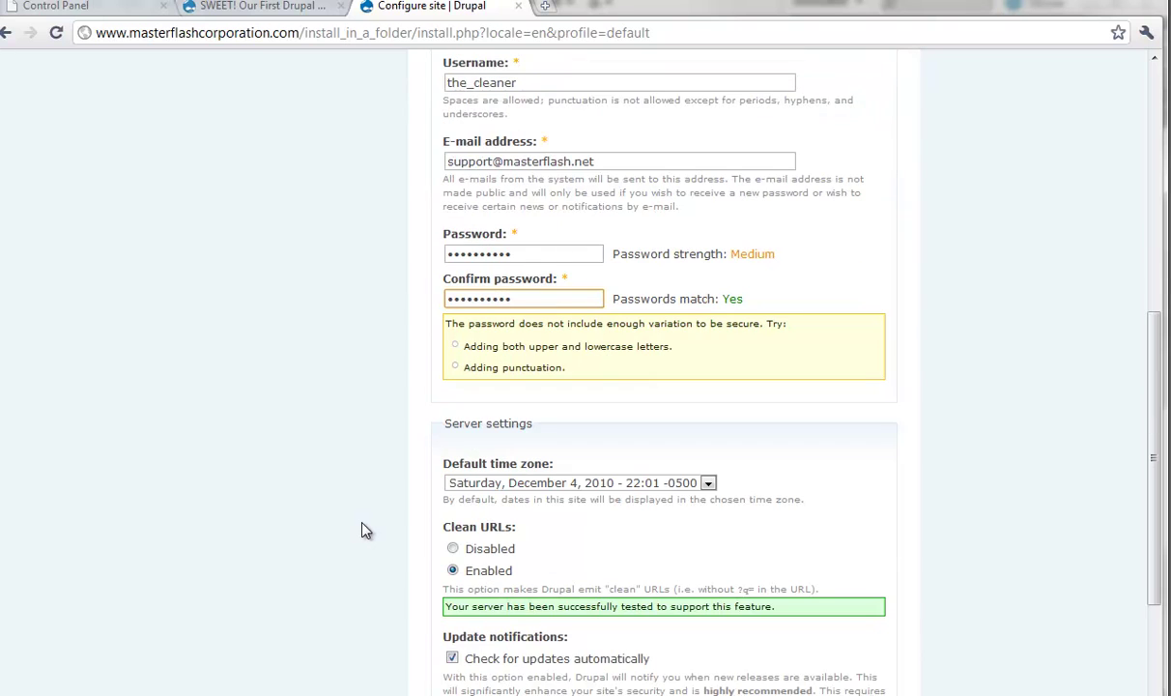
{"action": "scroll", "coordinate": [405, 537], "scroll_direction": "down", "scroll_amount": 1}
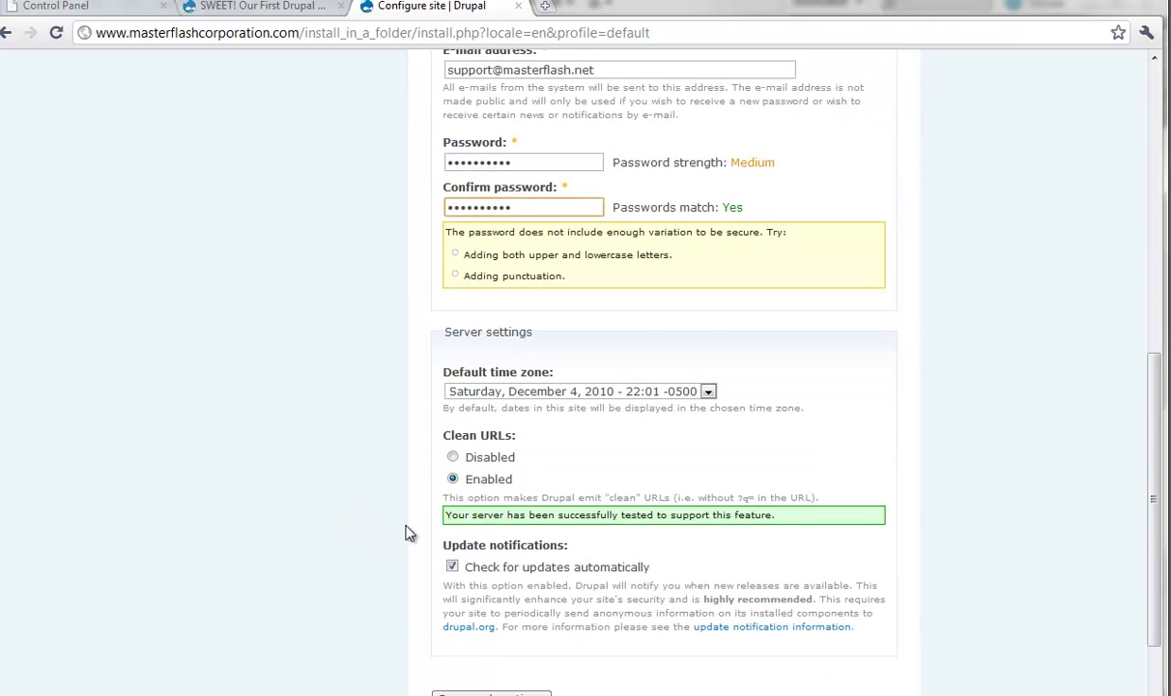
{"action": "scroll", "coordinate": [421, 607], "scroll_direction": "down", "scroll_amount": 1}
Step: Save the site configuration, dismiss the save-password prompt, and open the new In A Folder site
{"action": "left_click", "coordinate": [462, 608]}
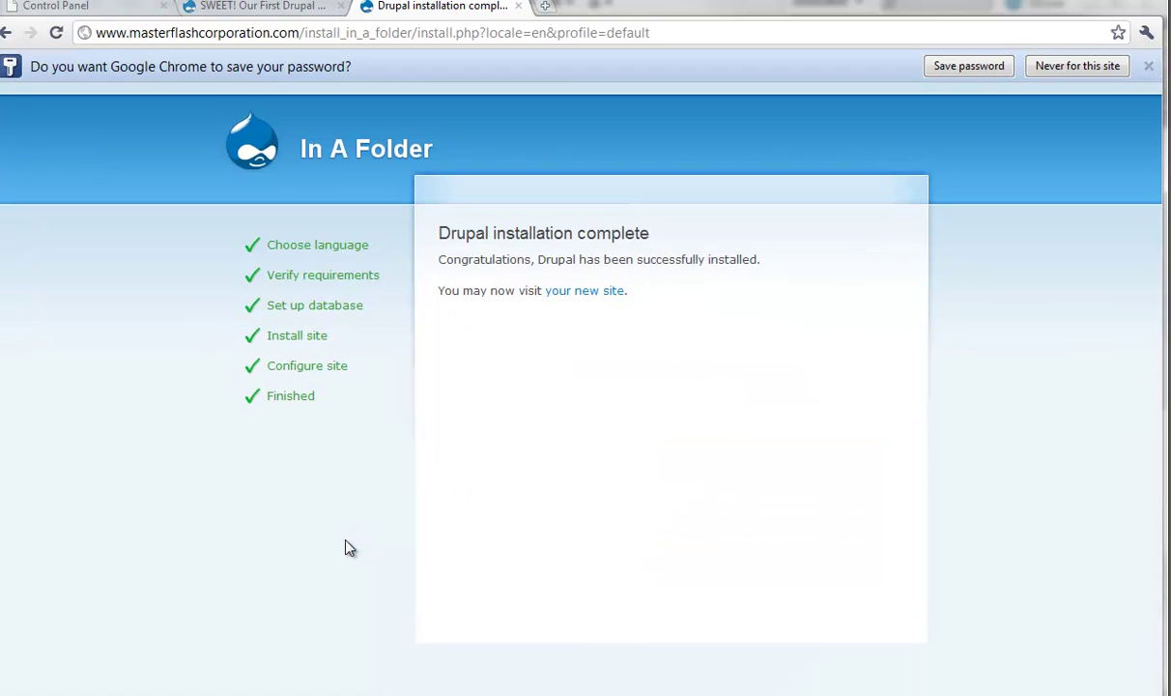
{"action": "left_click", "coordinate": [1149, 65]}
{"action": "left_click", "coordinate": [609, 261]}
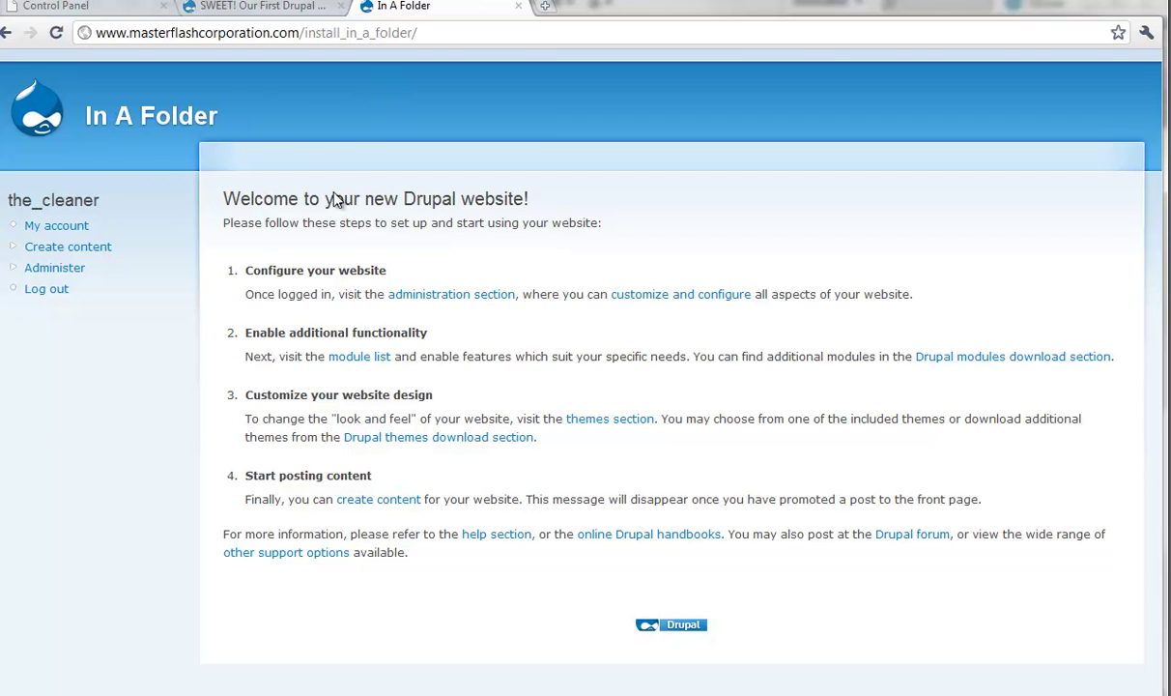
{"action": "left_click", "coordinate": [118, 32]}
{"action": "right_click", "coordinate": [118, 32]}
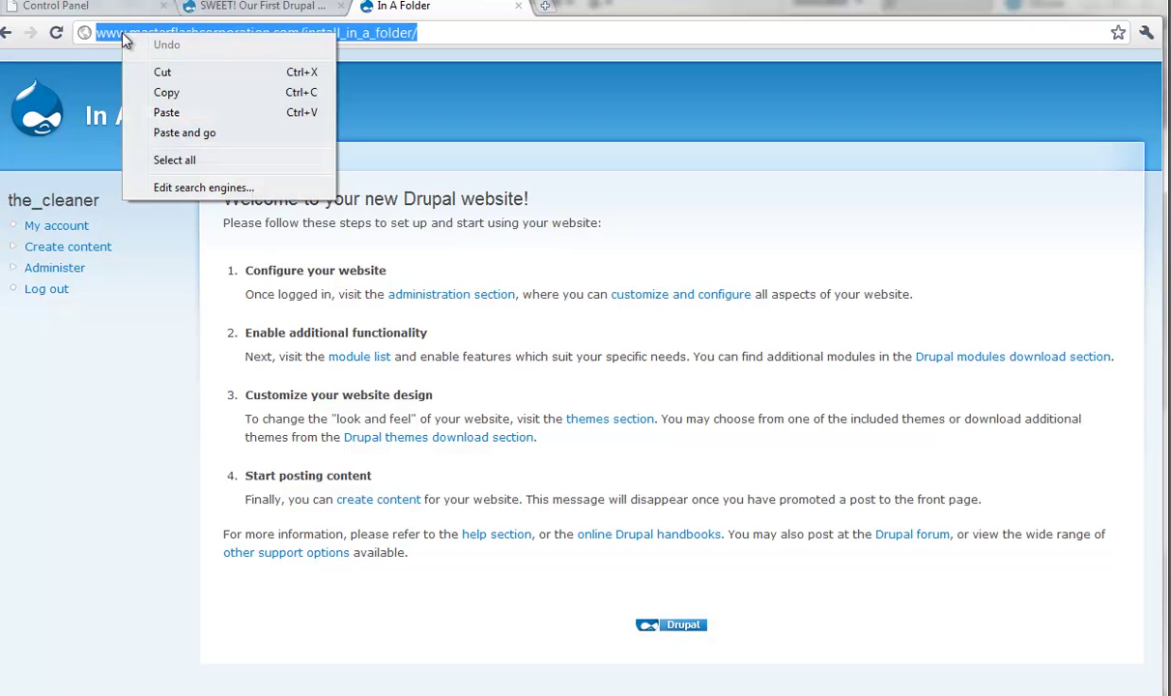
{"action": "left_click", "coordinate": [166, 92]}
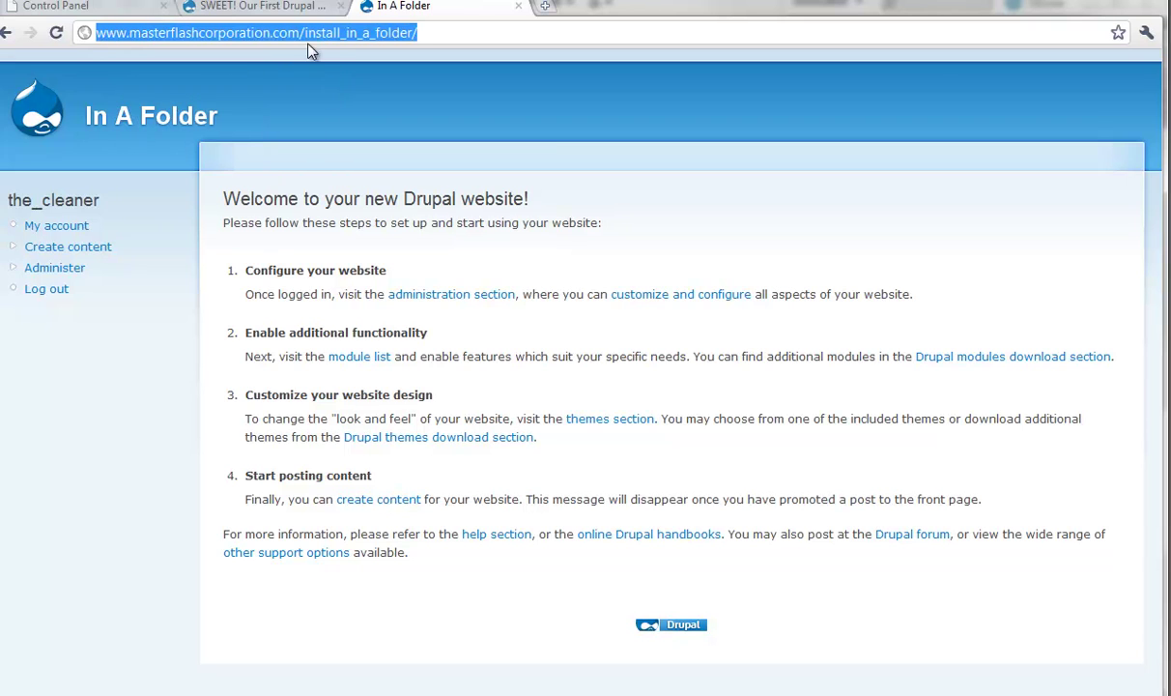
{"action": "left_click", "coordinate": [517, 7]}
{"action": "left_click", "coordinate": [375, 8]}
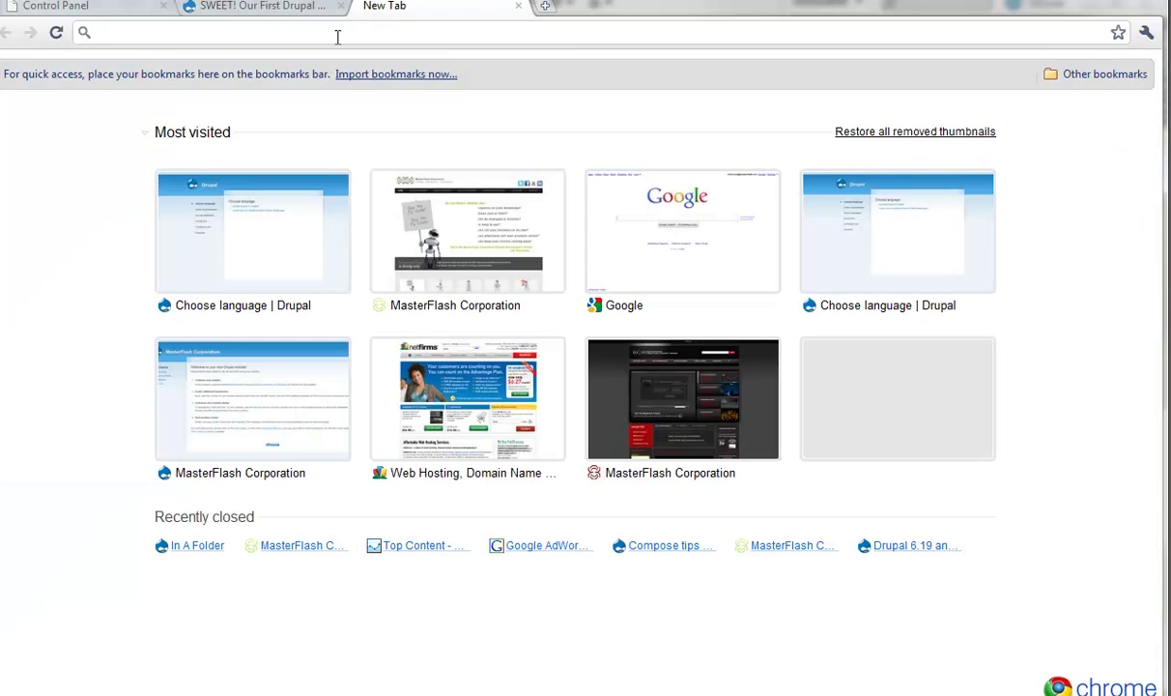
{"action": "right_click", "coordinate": [322, 34]}
{"action": "left_click", "coordinate": [385, 137]}
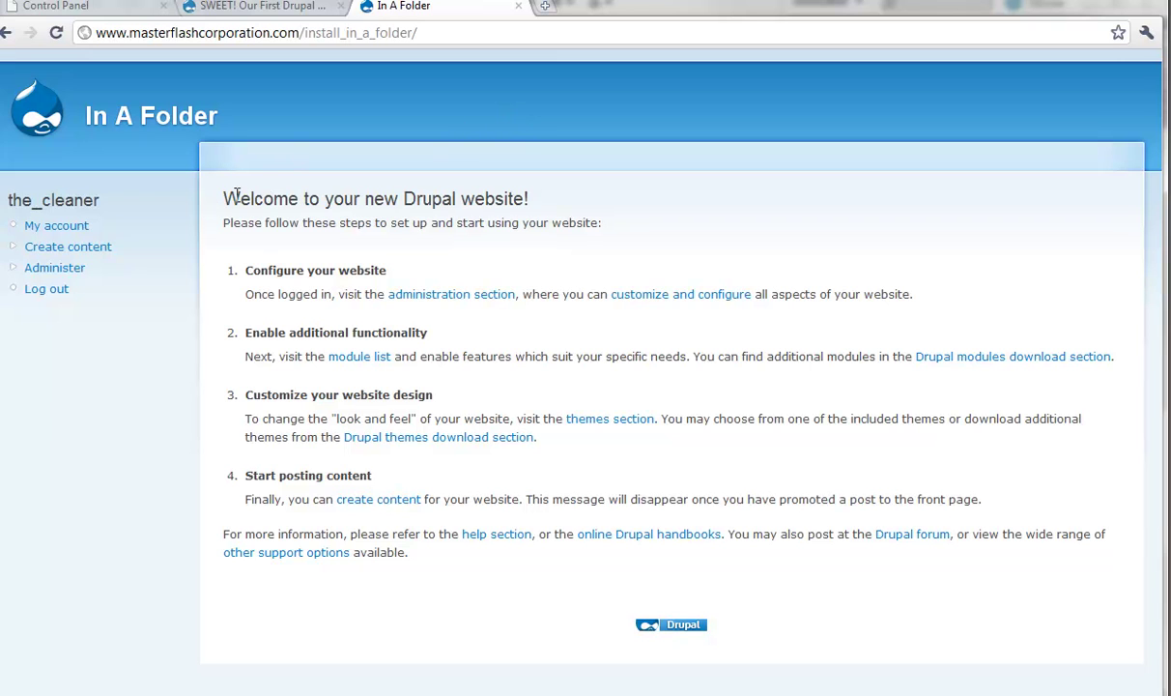
{"action": "left_click_drag", "start_coordinate": [239, 198], "coordinate": [482, 607]}
{"action": "left_click", "coordinate": [481, 607]}
{"action": "left_click_drag", "start_coordinate": [849, 617], "coordinate": [223, 196]}
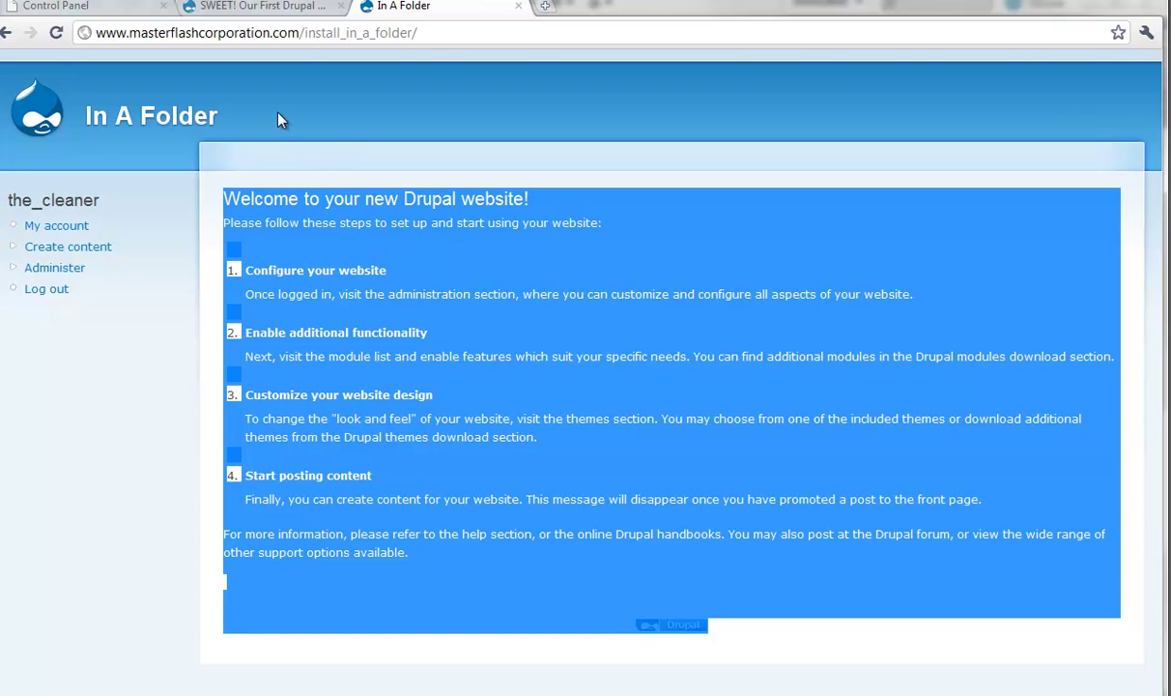
Step: Close the In A Folder site and go to the MasterFlash home page, selecting the welcome paragraph
{"action": "left_click", "coordinate": [519, 7]}
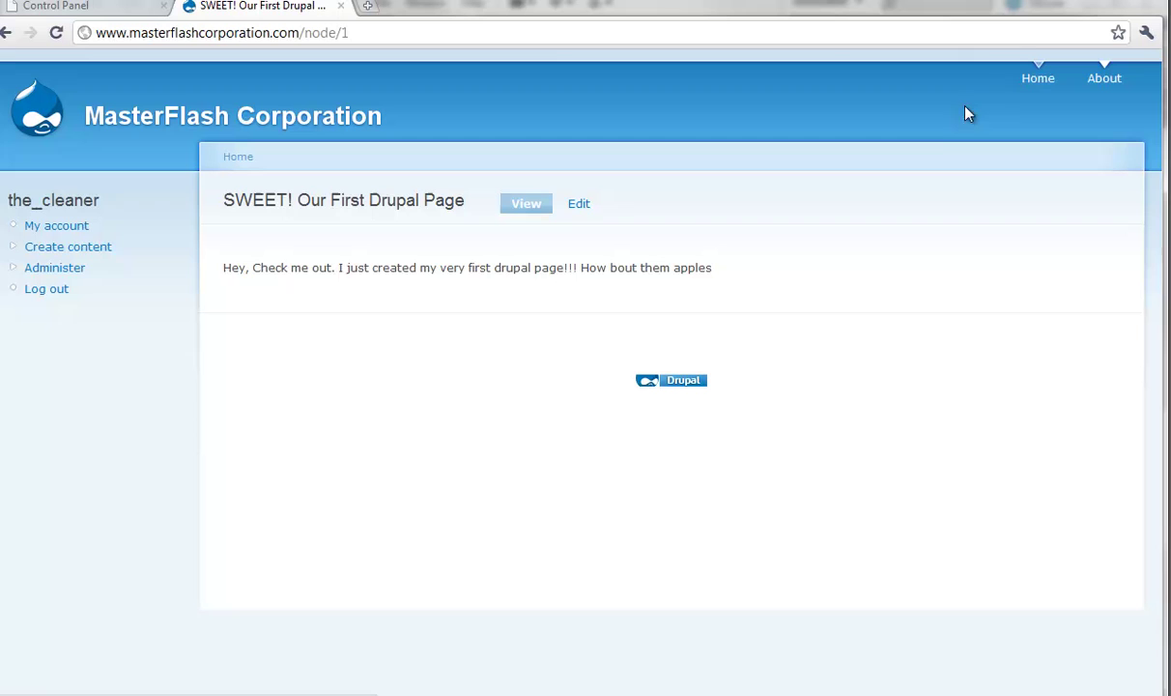
{"action": "left_click", "coordinate": [1038, 79]}
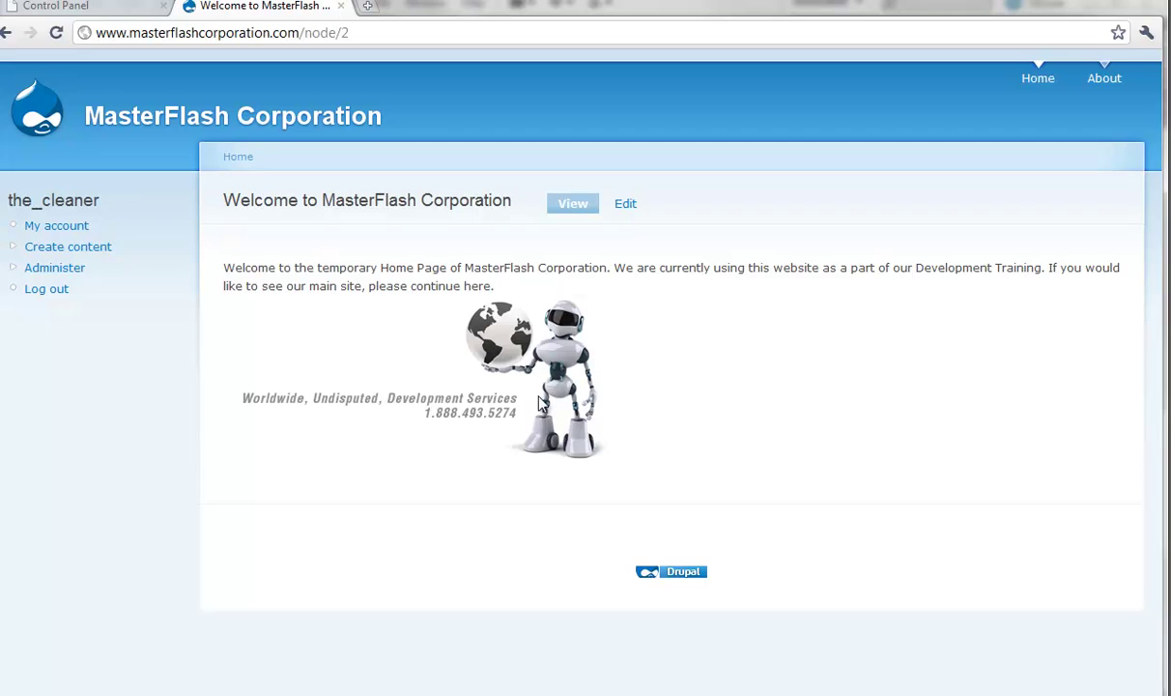
{"action": "left_click_drag", "start_coordinate": [223, 268], "coordinate": [420, 270]}
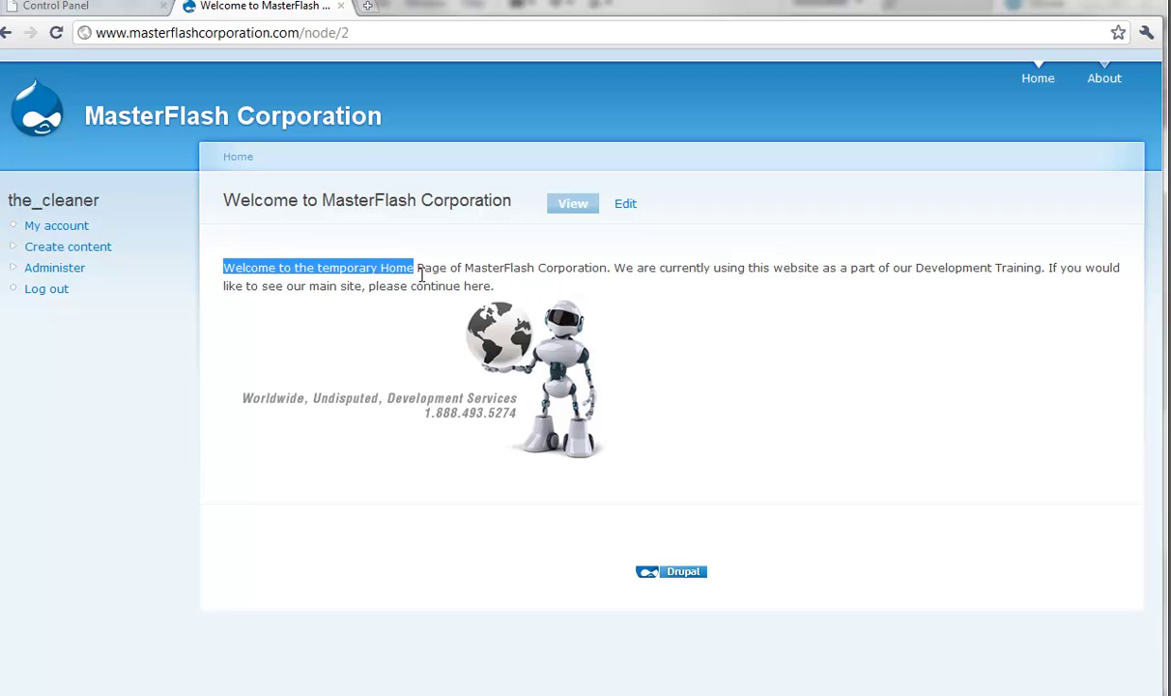
{"action": "triple_click", "coordinate": [491, 271]}
{"action": "left_click", "coordinate": [375, 272]}
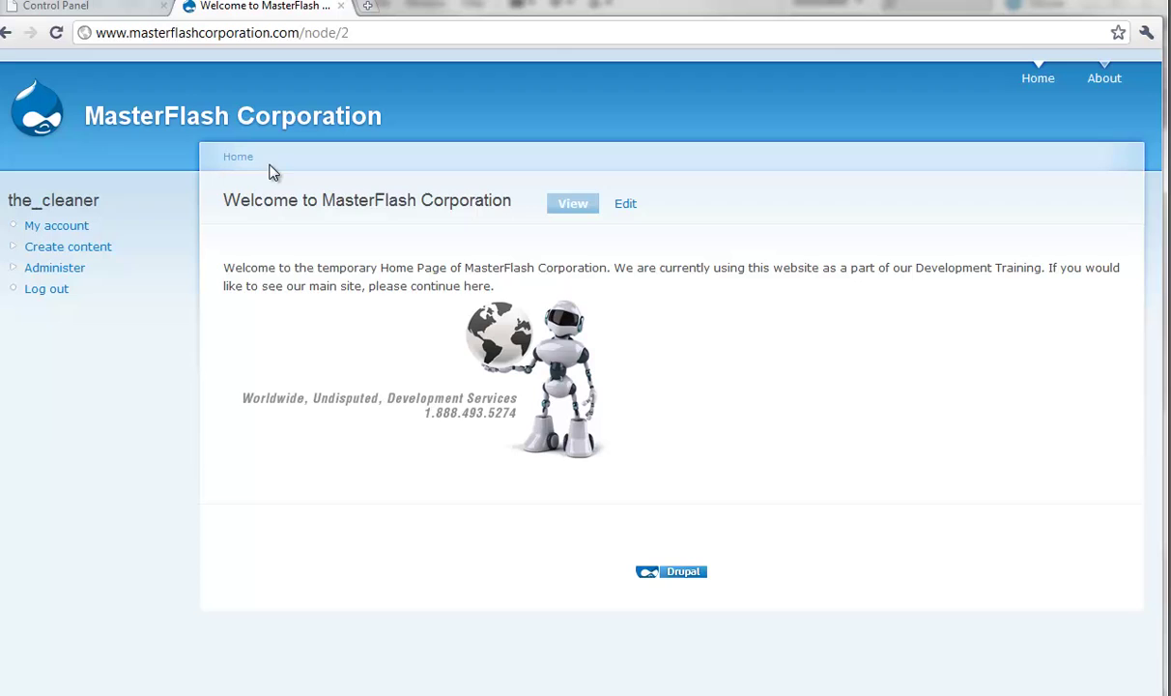
Step: Open the MasterFlash Corporation front page and select its heading, text and image
{"action": "left_click", "coordinate": [141, 120]}
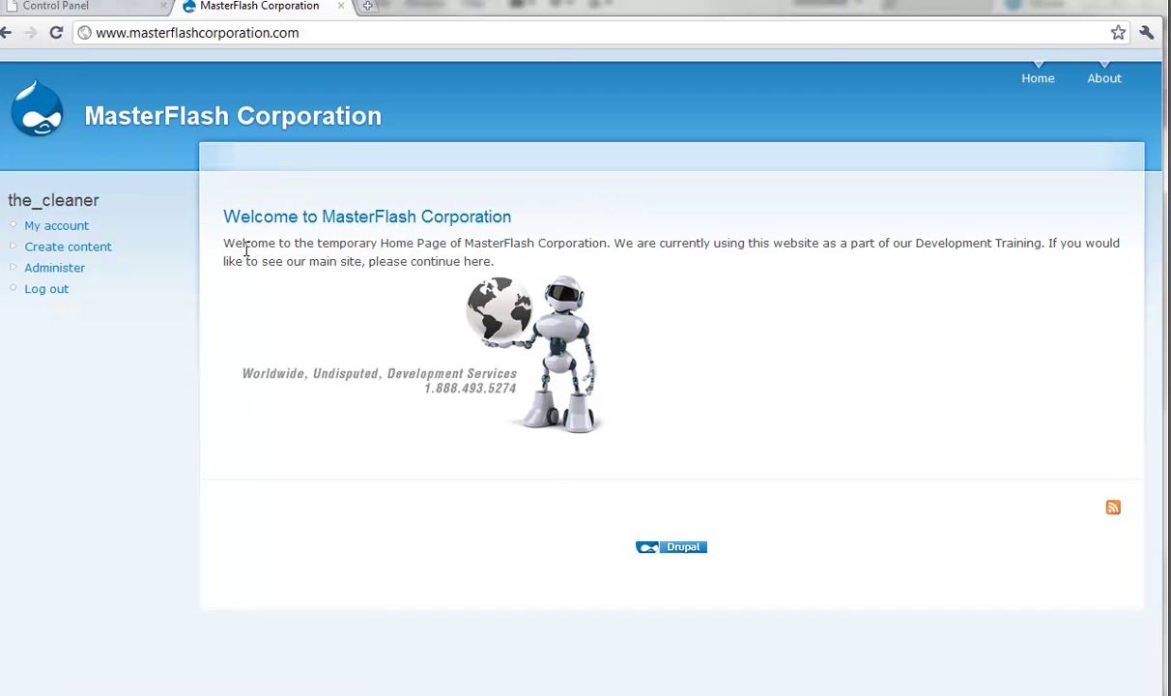
{"action": "left_click_drag", "start_coordinate": [246, 249], "coordinate": [704, 398]}
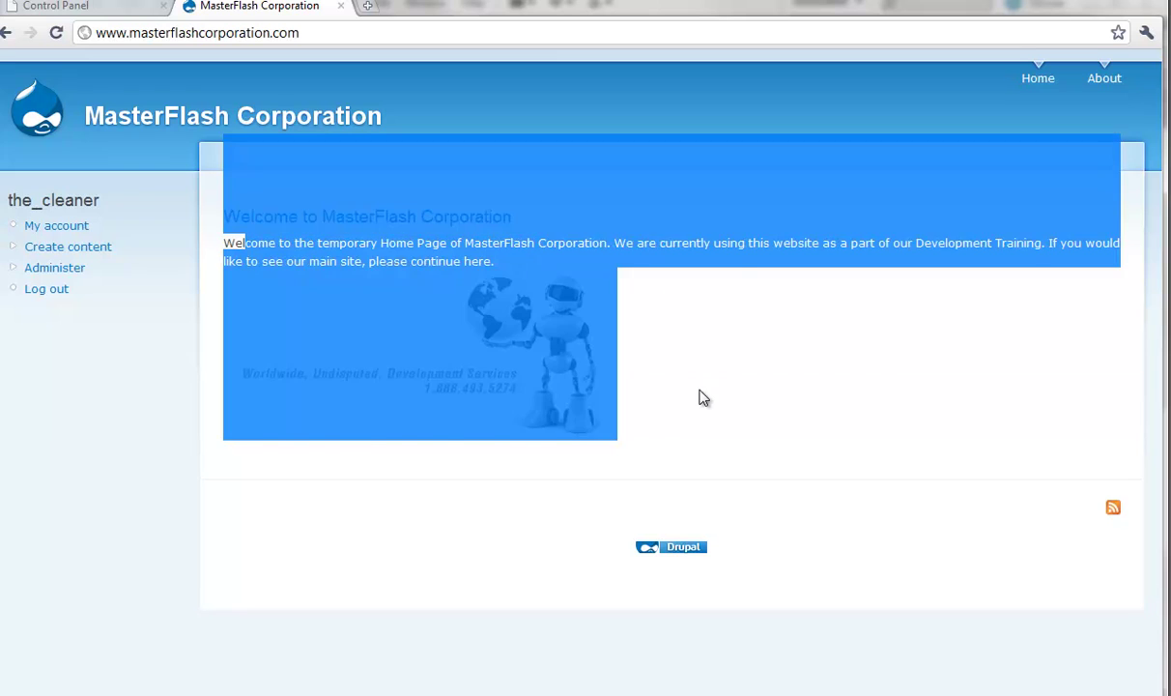
{"action": "left_click", "coordinate": [704, 398]}
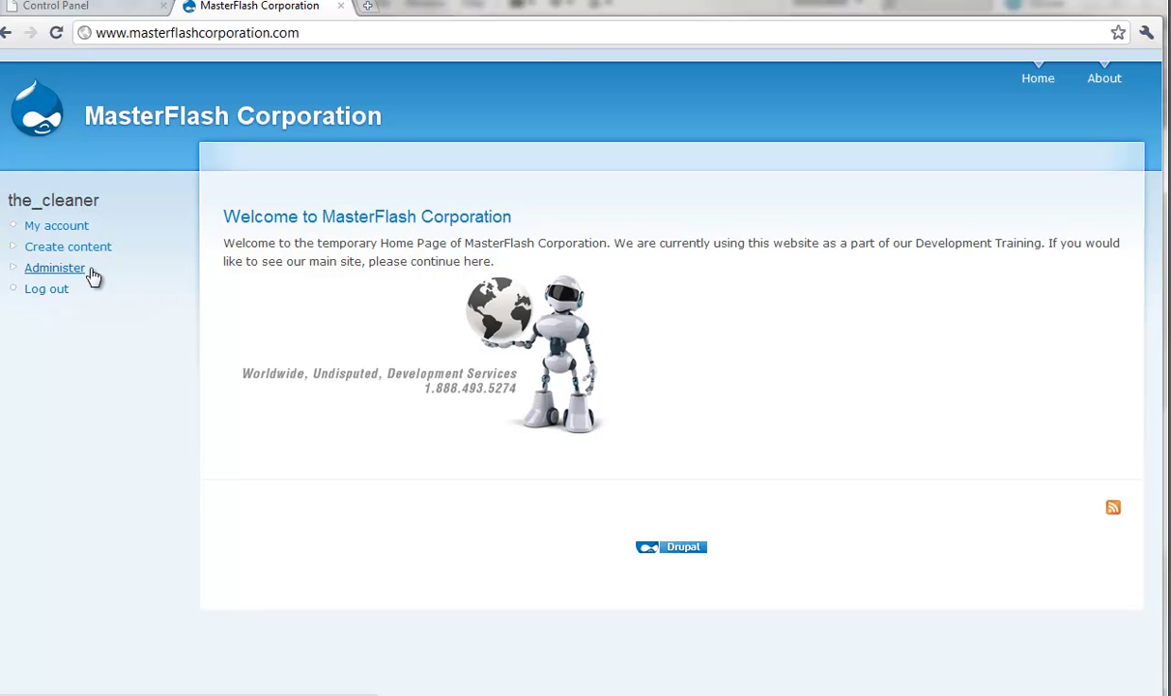
{"action": "left_click", "coordinate": [55, 267]}
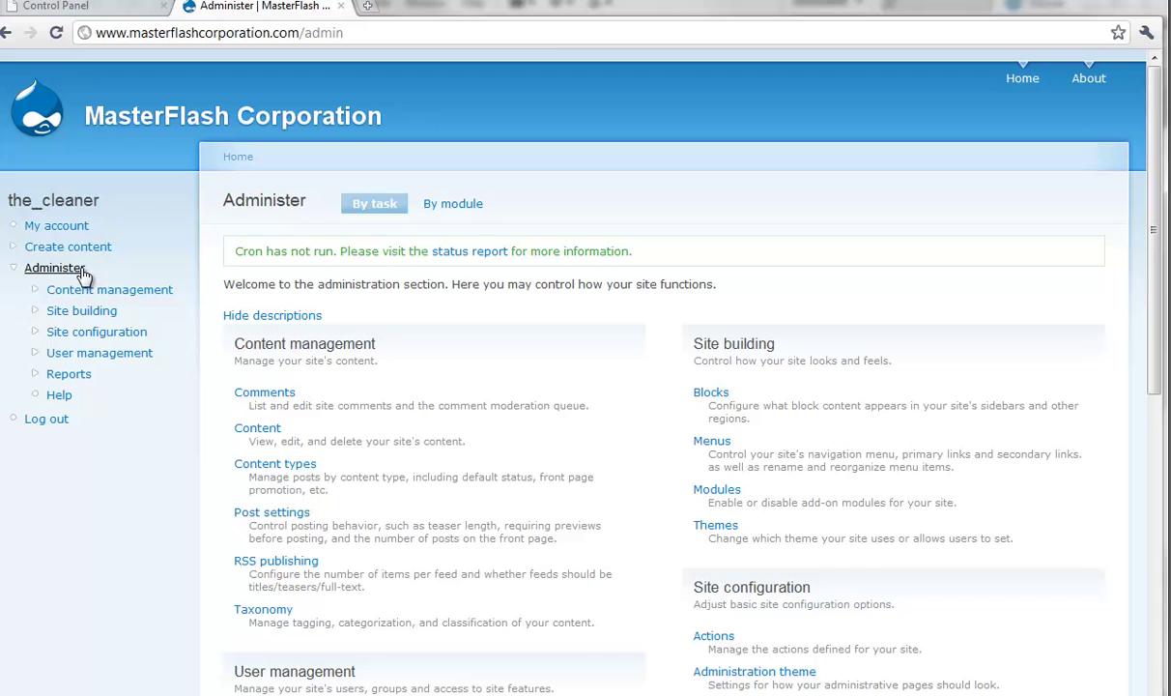
{"action": "left_click_drag", "start_coordinate": [233, 250], "coordinate": [643, 263]}
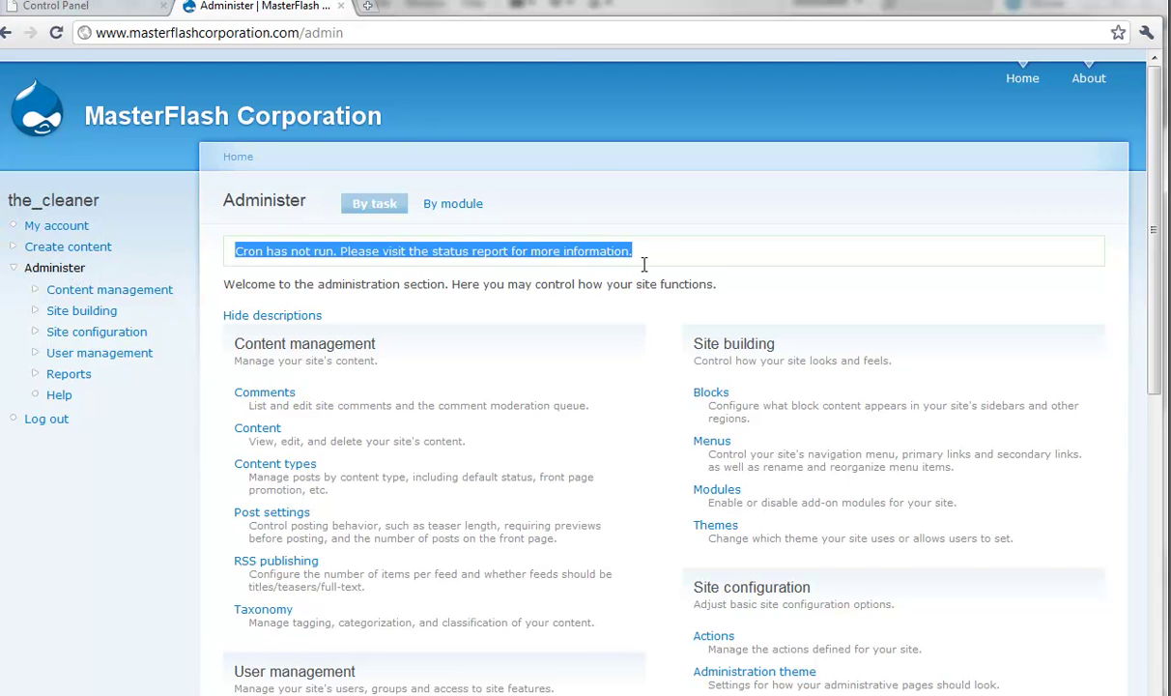
{"action": "left_click", "coordinate": [367, 252]}
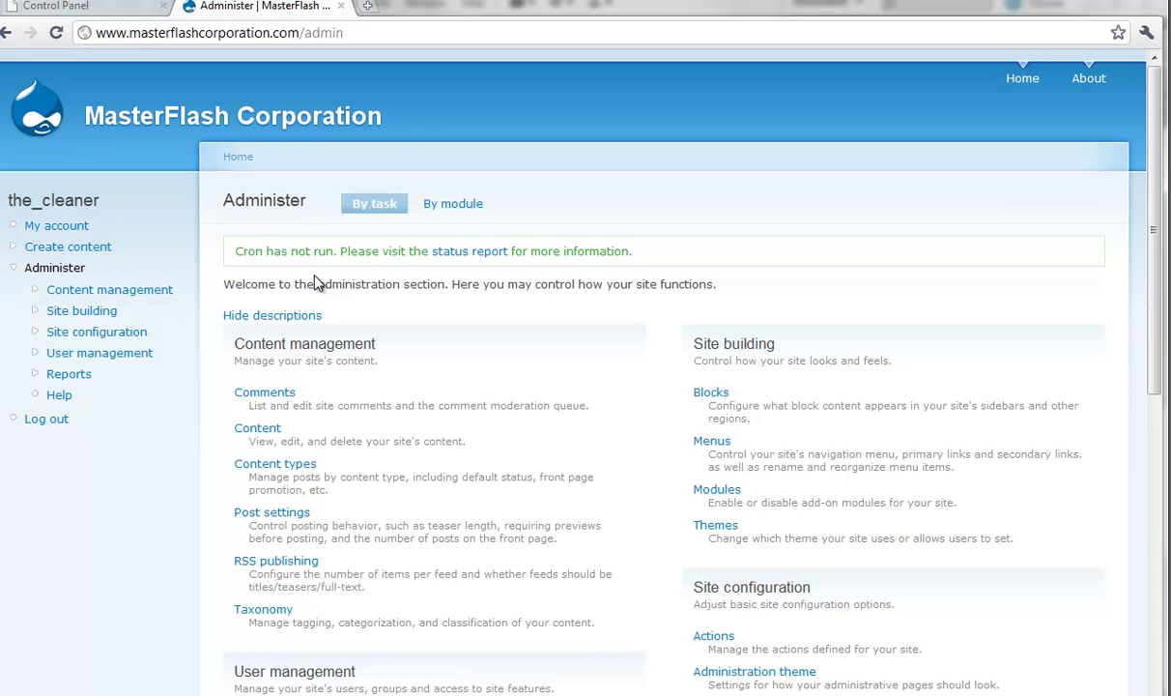
{"action": "scroll", "coordinate": [314, 281], "scroll_direction": "down", "scroll_amount": 1}
{"action": "scroll", "coordinate": [301, 273], "scroll_direction": "up", "scroll_amount": 1}
{"action": "scroll", "coordinate": [174, 282], "scroll_direction": "down", "scroll_amount": 4}
{"action": "scroll", "coordinate": [180, 287], "scroll_direction": "down", "scroll_amount": 3}
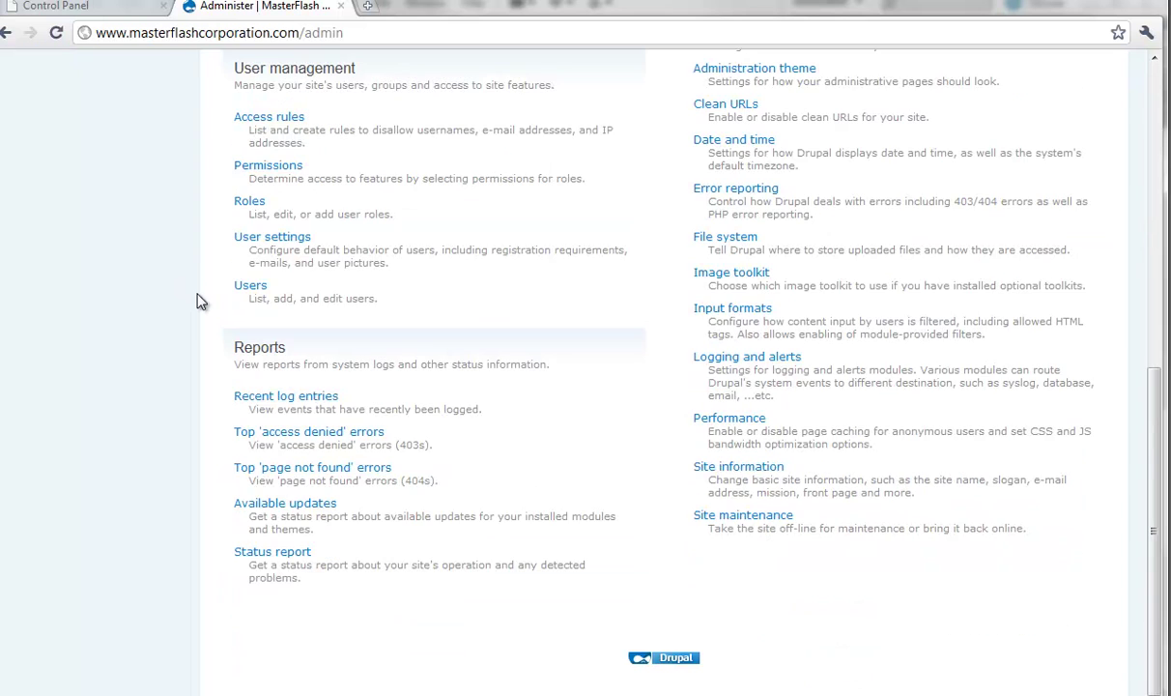
{"action": "scroll", "coordinate": [546, 513], "scroll_direction": "up", "scroll_amount": 6}
{"action": "scroll", "coordinate": [543, 512], "scroll_direction": "up", "scroll_amount": 1}
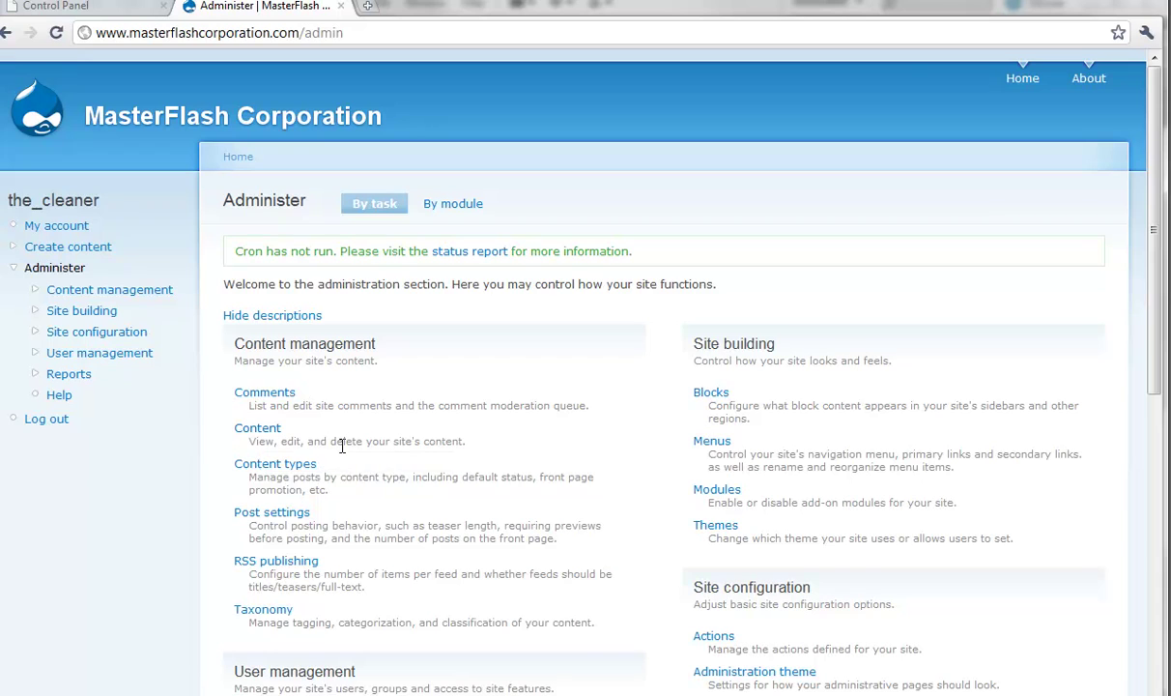
{"action": "left_click", "coordinate": [273, 468]}
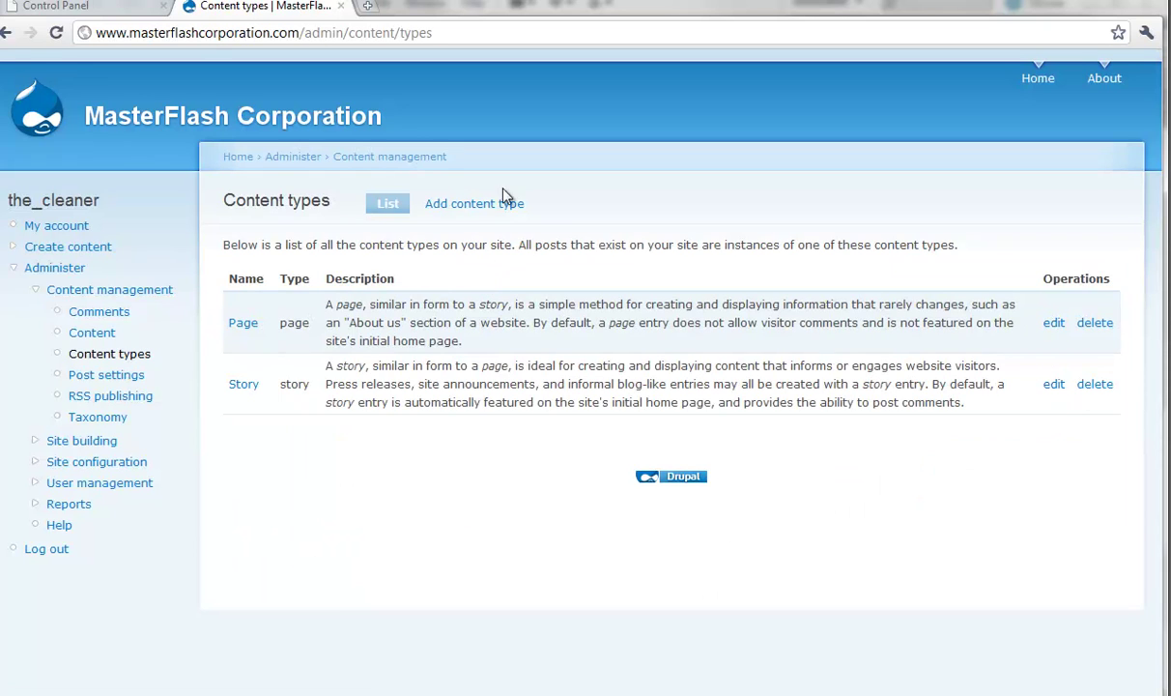
{"action": "left_click", "coordinate": [10, 33]}
{"action": "scroll", "coordinate": [216, 392], "scroll_direction": "down", "scroll_amount": 2}
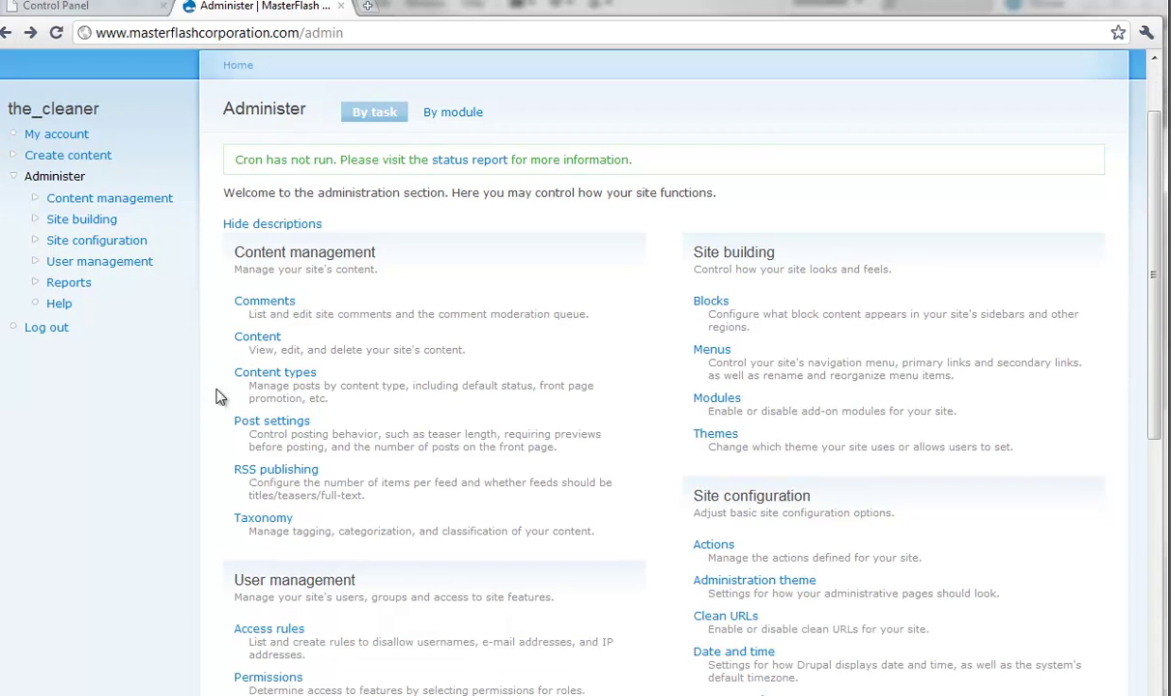
{"action": "scroll", "coordinate": [263, 428], "scroll_direction": "down", "scroll_amount": 4}
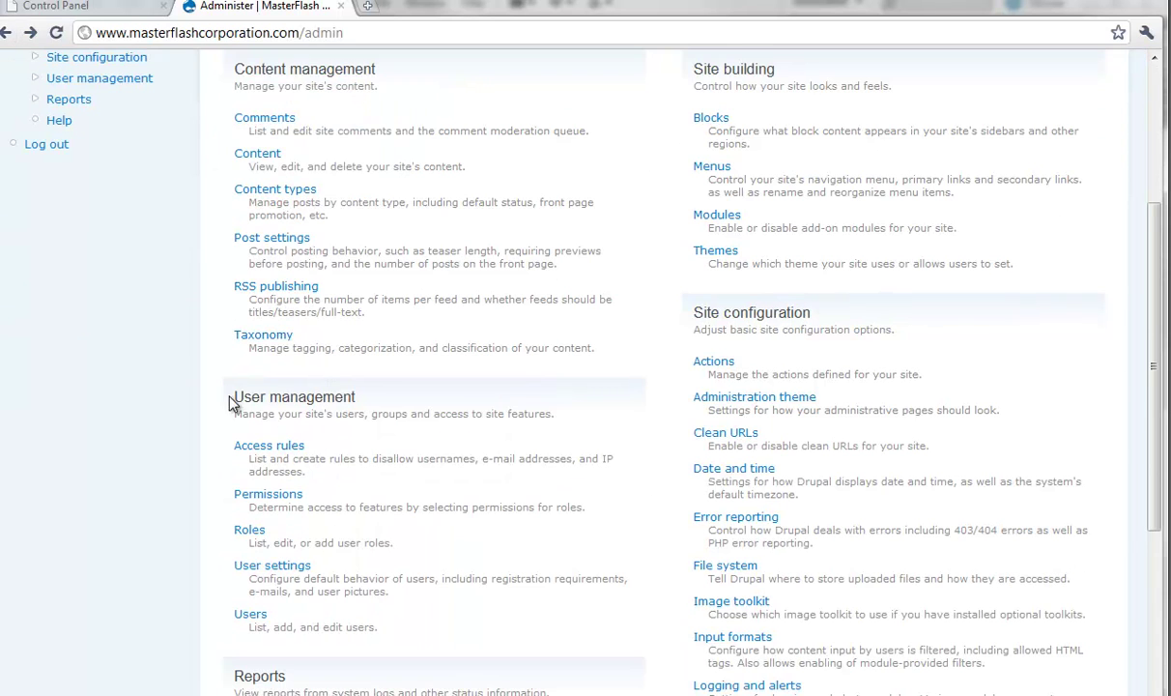
{"action": "left_click_drag", "start_coordinate": [233, 400], "coordinate": [402, 649]}
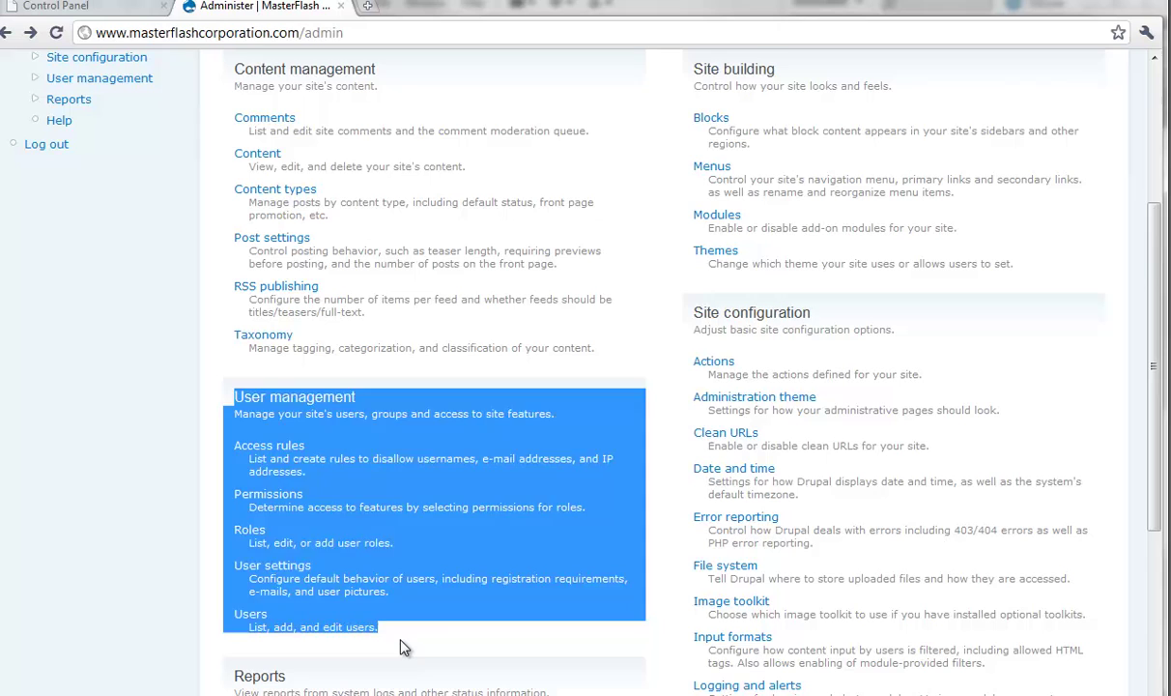
{"action": "left_click", "coordinate": [403, 648]}
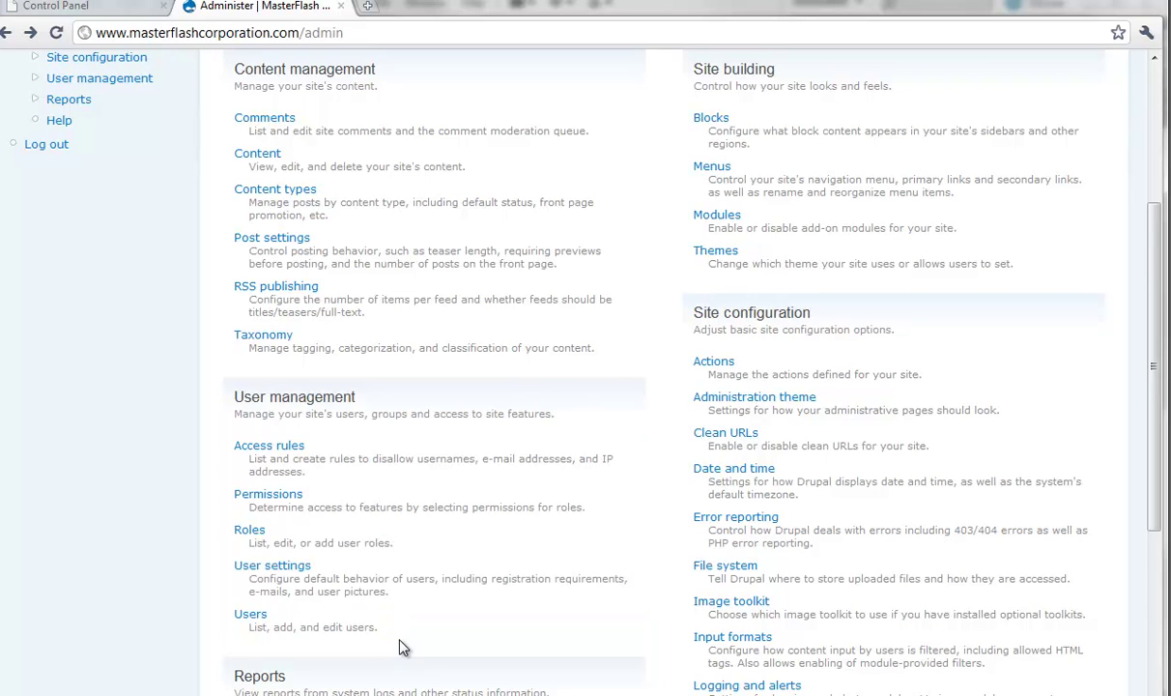
{"action": "left_click_drag", "start_coordinate": [403, 648], "coordinate": [231, 397]}
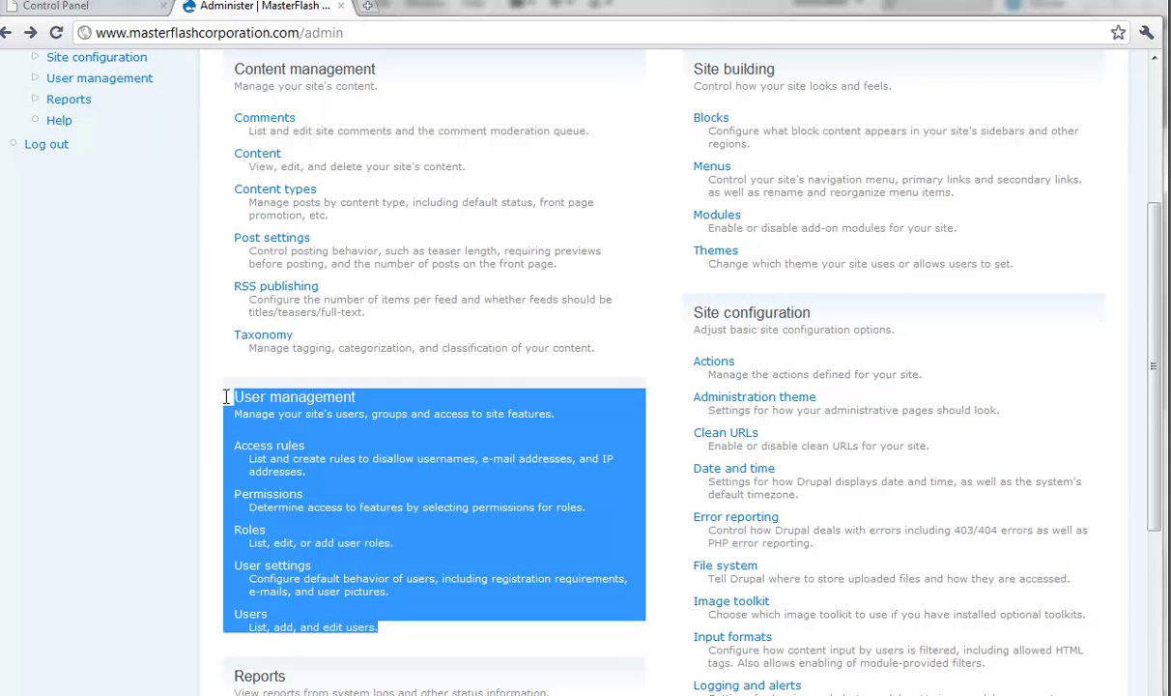
{"action": "left_click", "coordinate": [214, 409]}
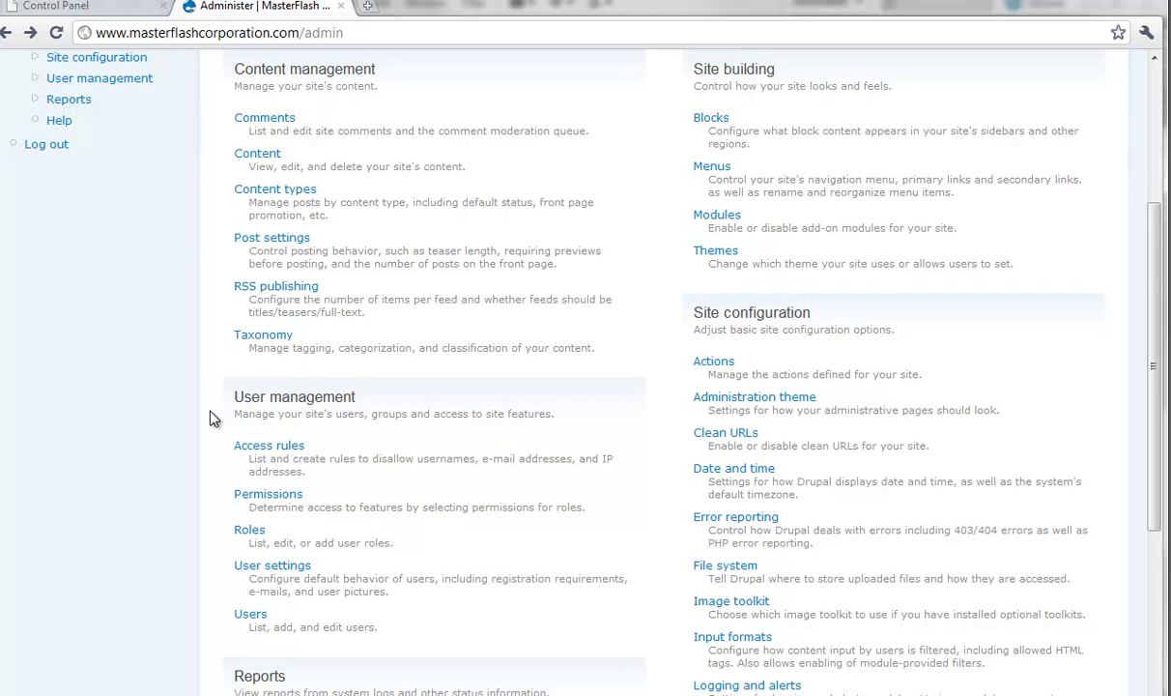
{"action": "scroll", "coordinate": [213, 418], "scroll_direction": "up", "scroll_amount": 3}
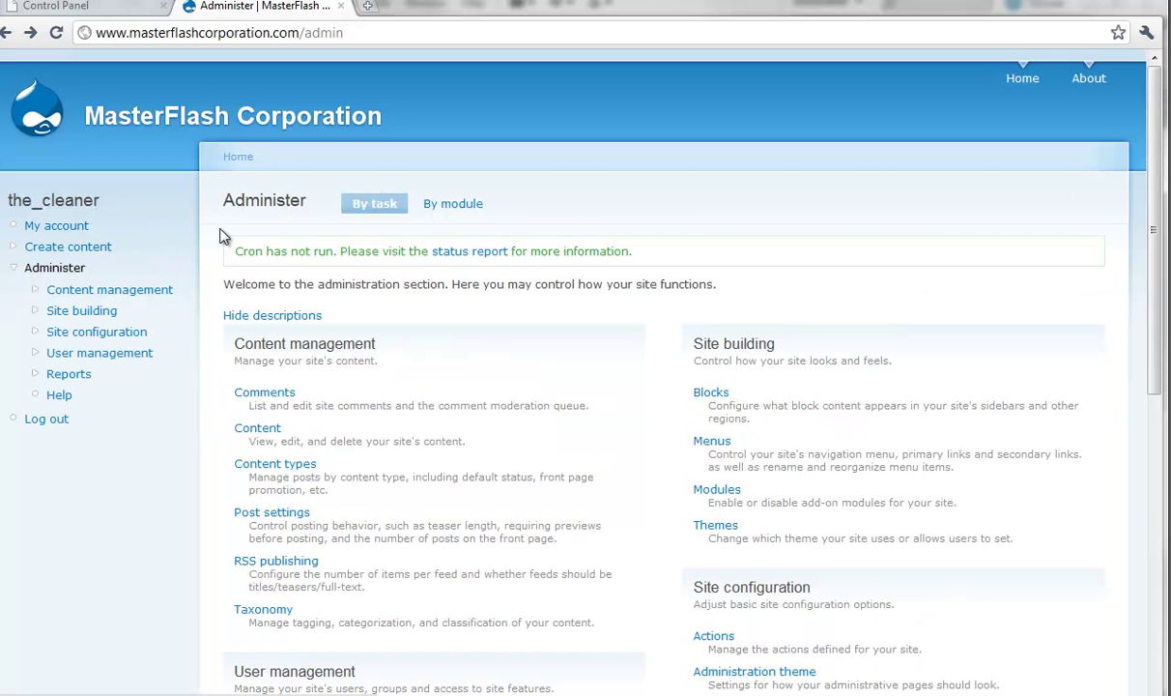
{"action": "scroll", "coordinate": [221, 237], "scroll_direction": "down", "scroll_amount": 1}
{"action": "scroll", "coordinate": [227, 375], "scroll_direction": "down", "scroll_amount": 1}
{"action": "scroll", "coordinate": [183, 444], "scroll_direction": "up", "scroll_amount": 1}
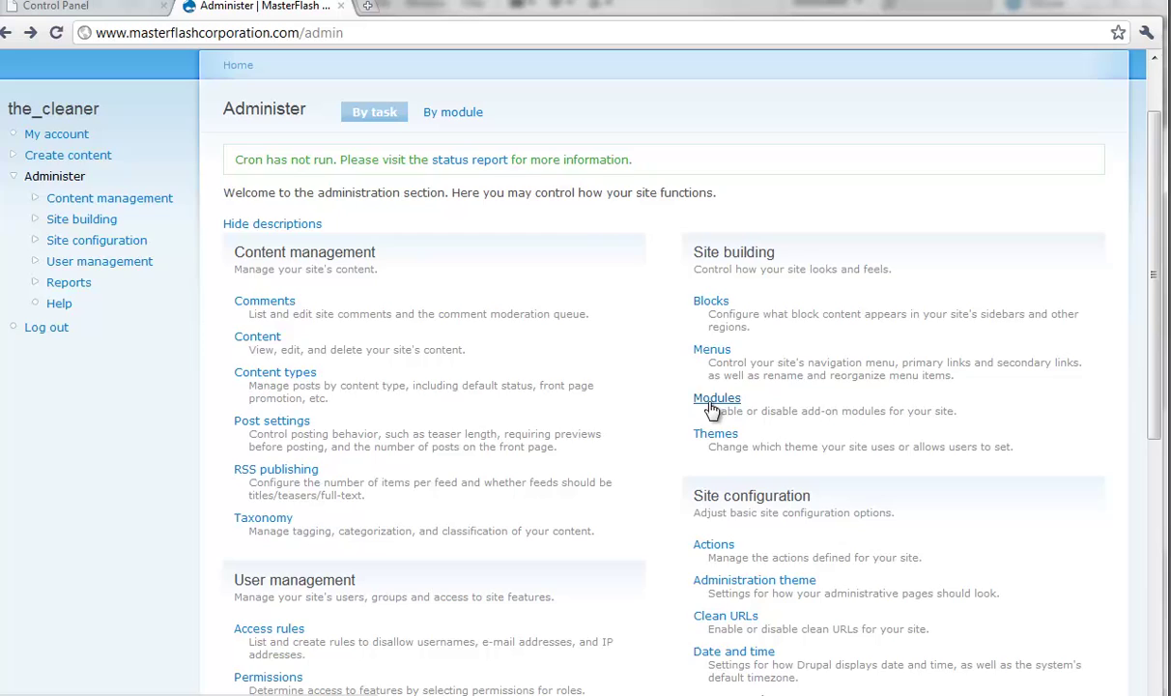
{"action": "scroll", "coordinate": [563, 334], "scroll_direction": "up", "scroll_amount": 1}
{"action": "left_click_drag", "start_coordinate": [102, 200], "coordinate": [5, 201]}
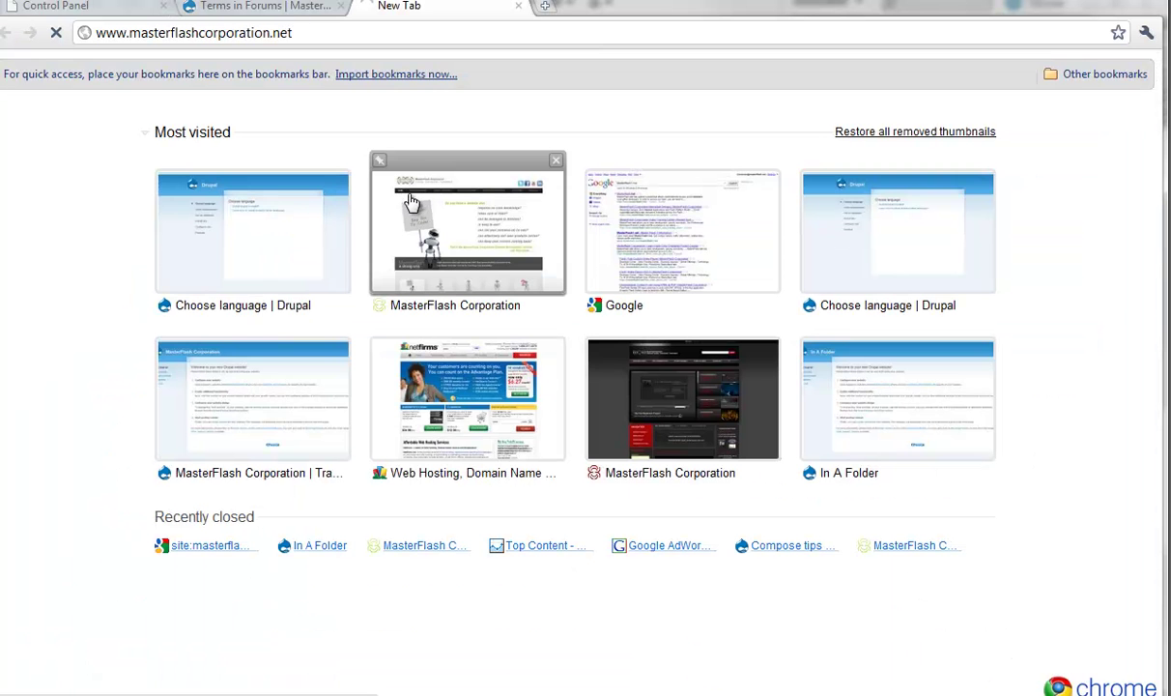
Step: Open the live masterflashcorporation.net site and scroll down to MF Forum Topics
{"action": "left_click", "coordinate": [412, 199]}
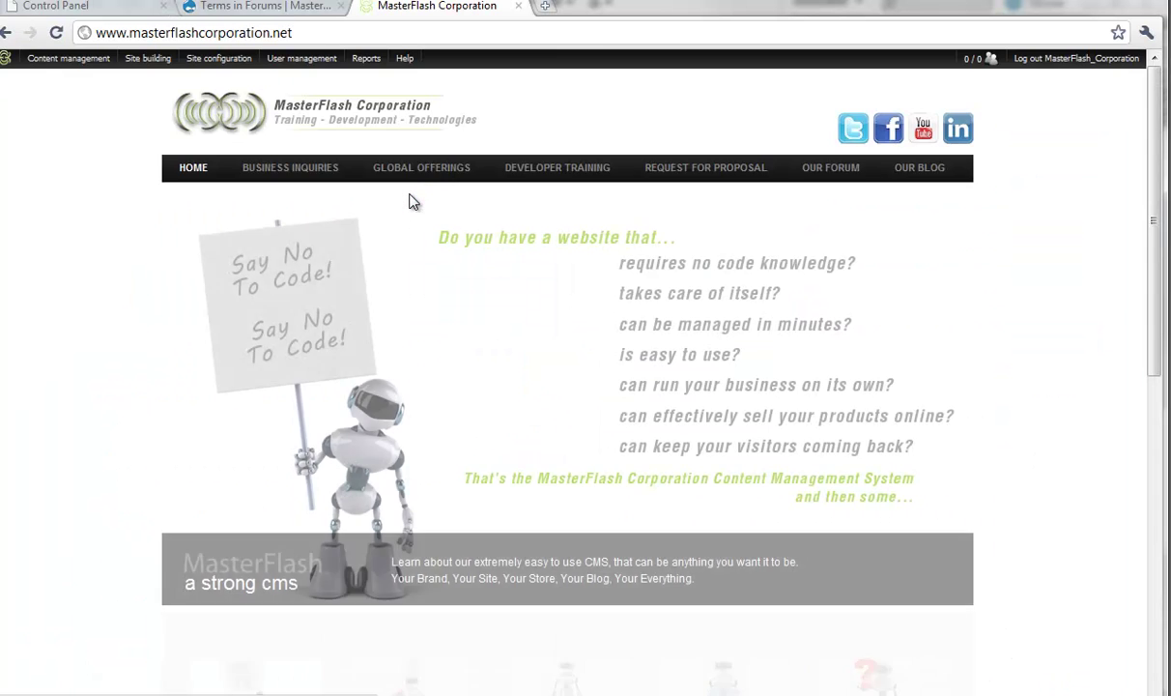
{"action": "scroll", "coordinate": [408, 199], "scroll_direction": "down", "scroll_amount": 4}
{"action": "scroll", "coordinate": [877, 503], "scroll_direction": "down", "scroll_amount": 2}
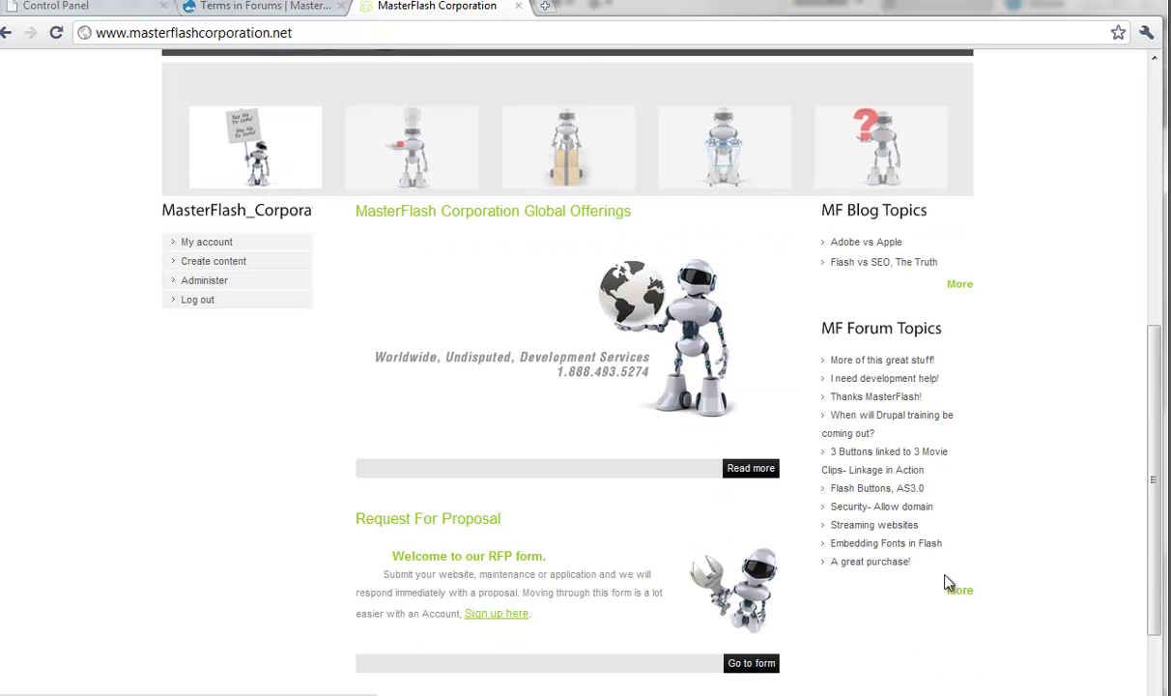
Step: Open the full Forums listing via More and scroll through all containers and forums
{"action": "left_click", "coordinate": [960, 590]}
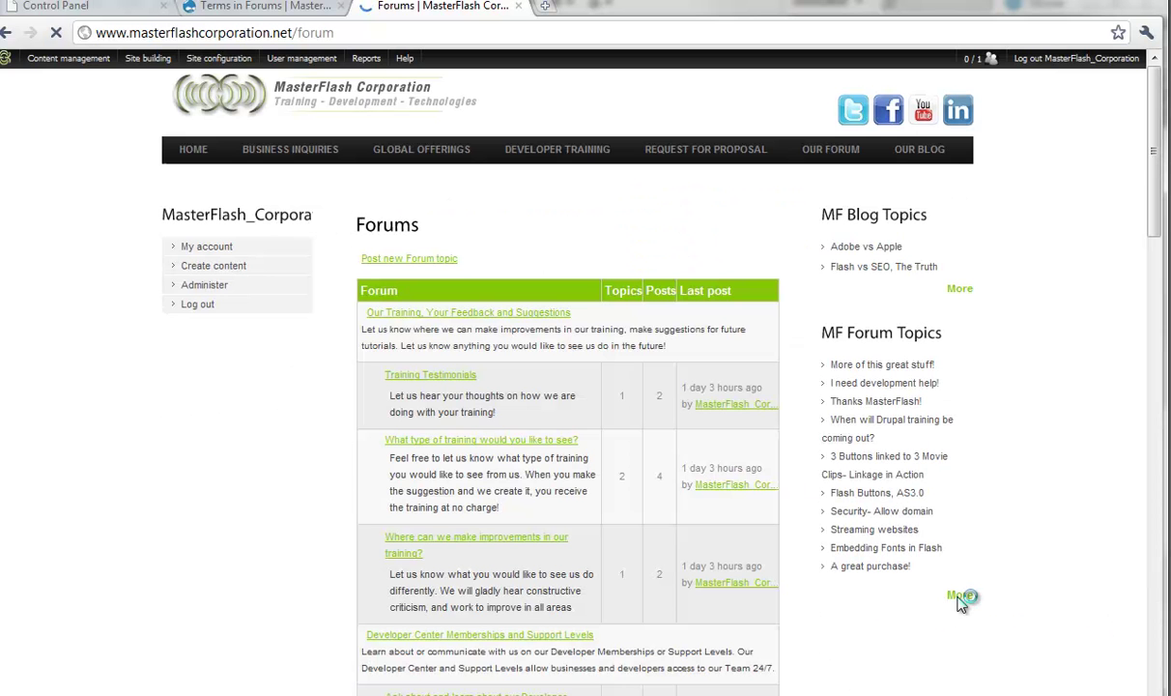
{"action": "scroll", "coordinate": [1020, 549], "scroll_direction": "down", "scroll_amount": 1}
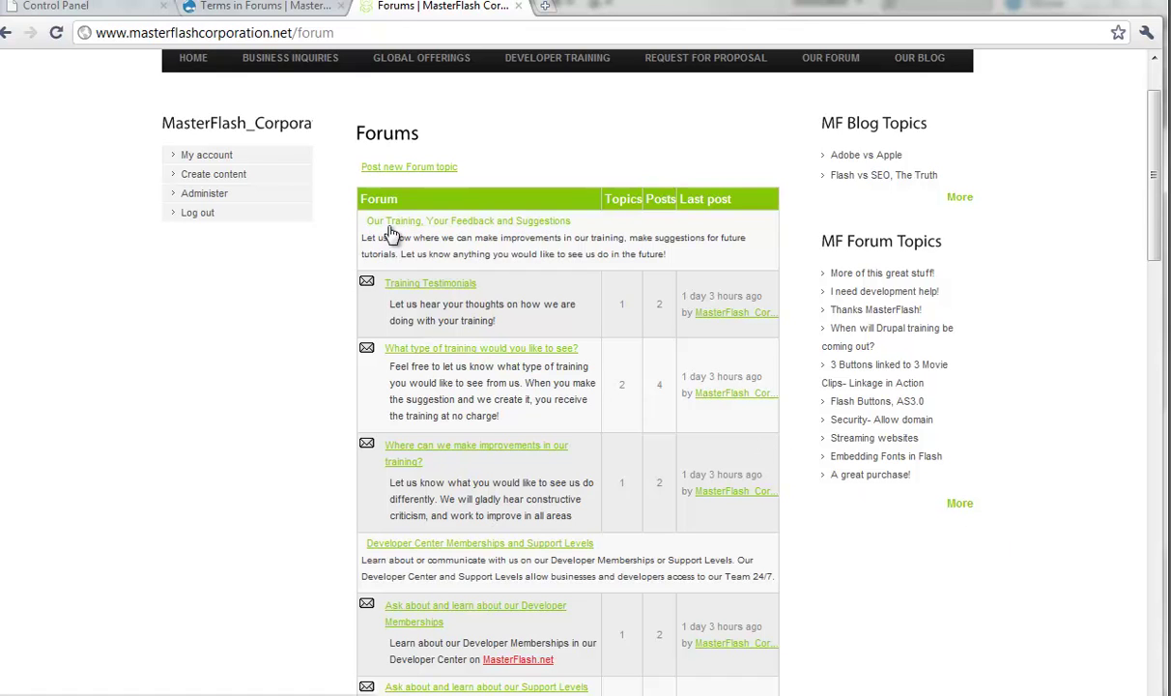
{"action": "scroll", "coordinate": [322, 280], "scroll_direction": "down", "scroll_amount": 2}
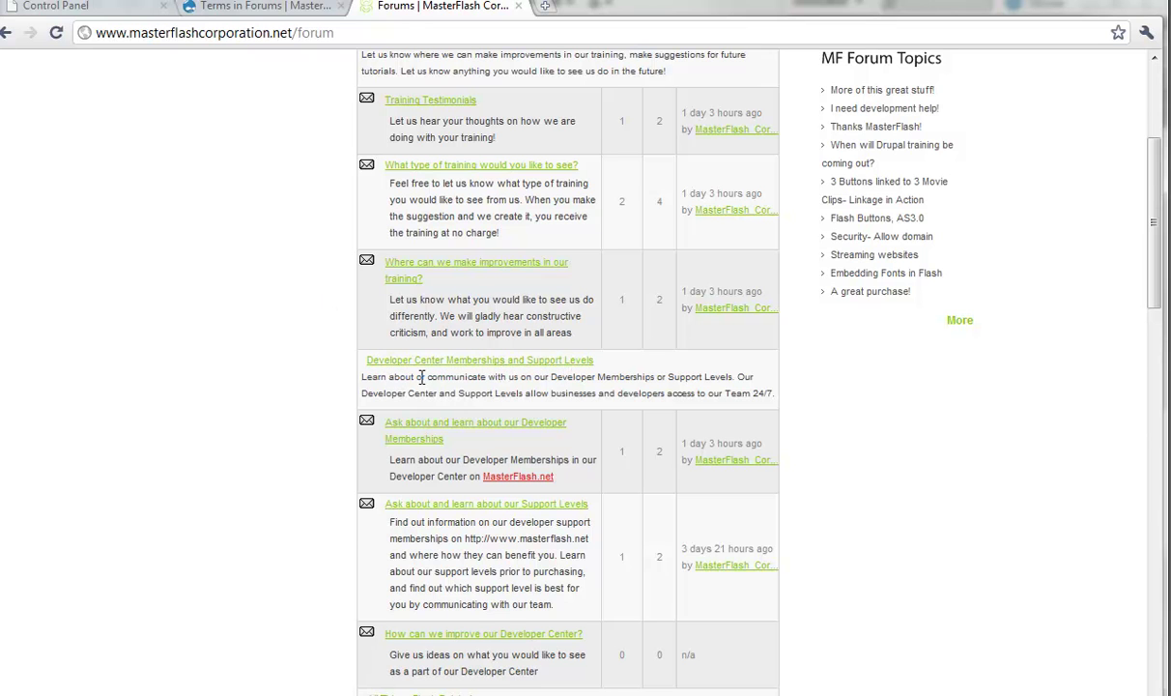
{"action": "scroll", "coordinate": [364, 378], "scroll_direction": "down", "scroll_amount": 3}
{"action": "scroll", "coordinate": [386, 498], "scroll_direction": "down", "scroll_amount": 1}
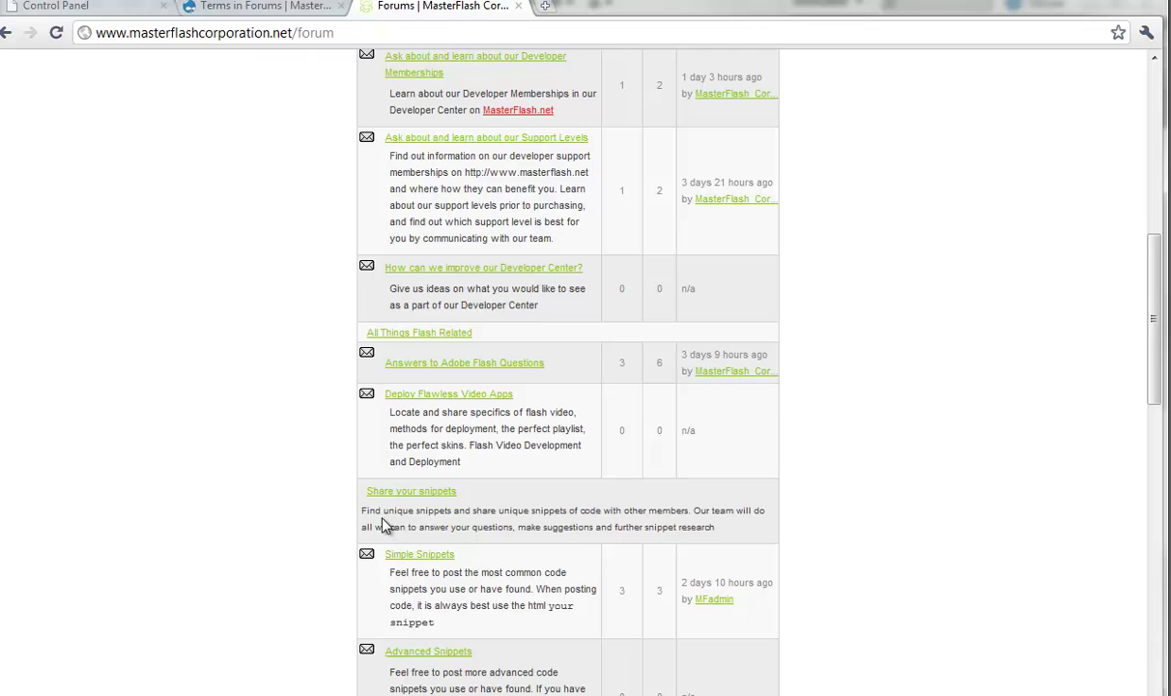
{"action": "scroll", "coordinate": [318, 507], "scroll_direction": "down", "scroll_amount": 2}
{"action": "scroll", "coordinate": [319, 508], "scroll_direction": "down", "scroll_amount": 3}
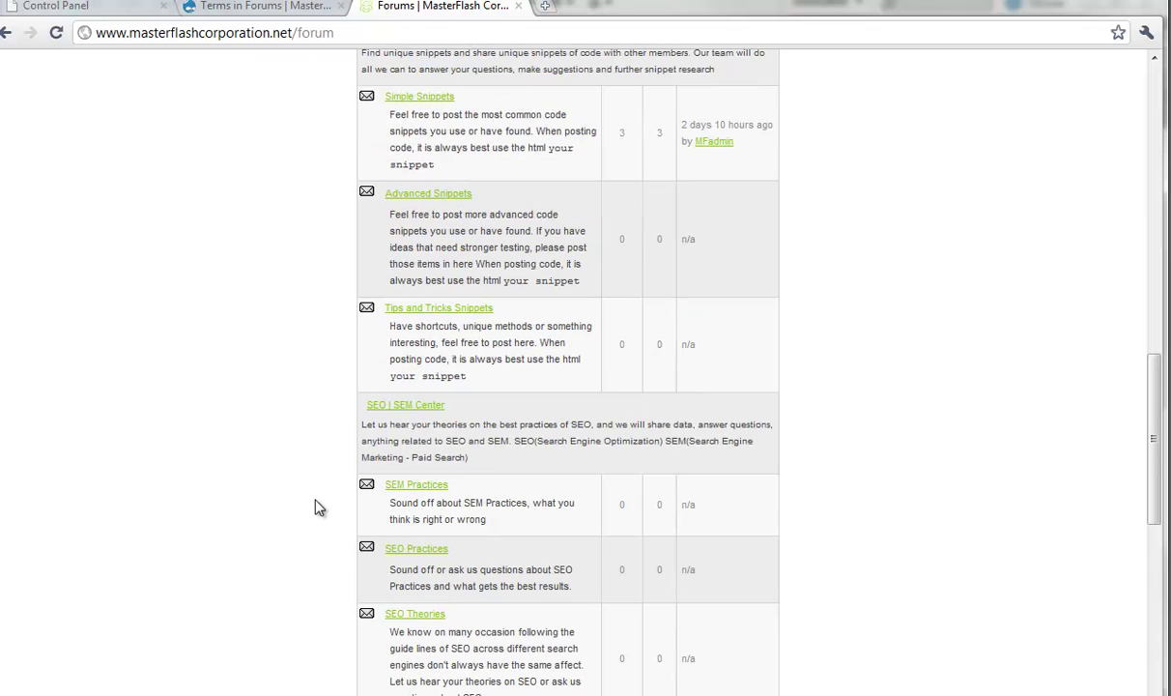
{"action": "scroll", "coordinate": [204, 431], "scroll_direction": "down", "scroll_amount": 4}
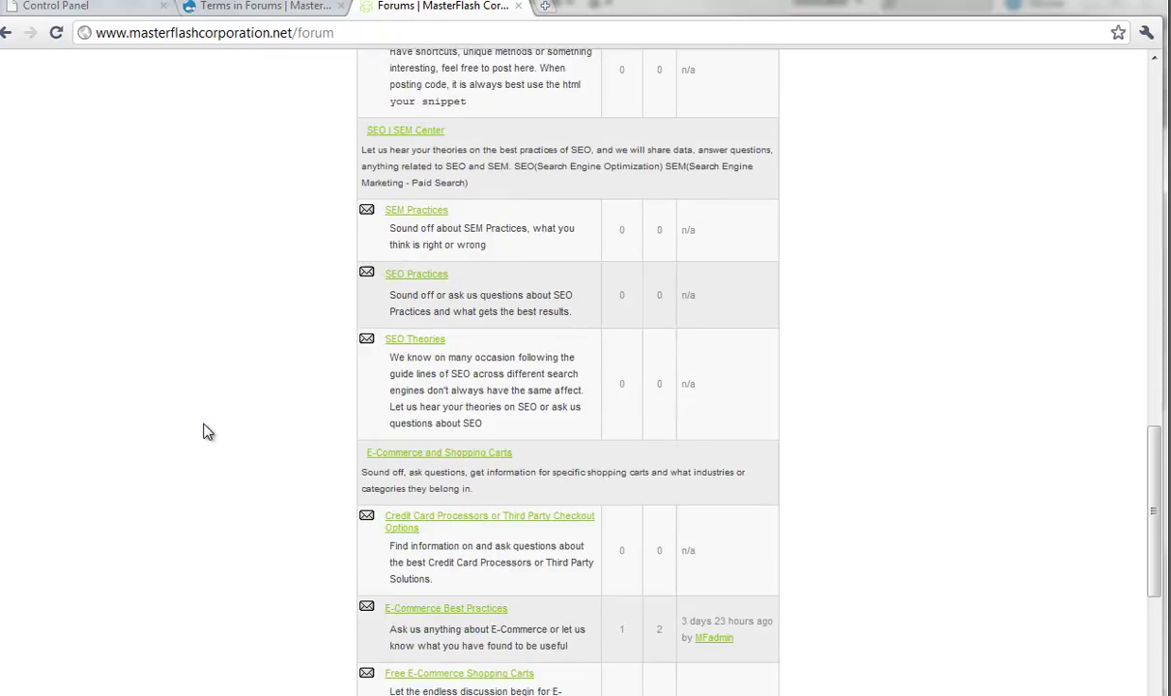
{"action": "scroll", "coordinate": [293, 382], "scroll_direction": "down", "scroll_amount": 3}
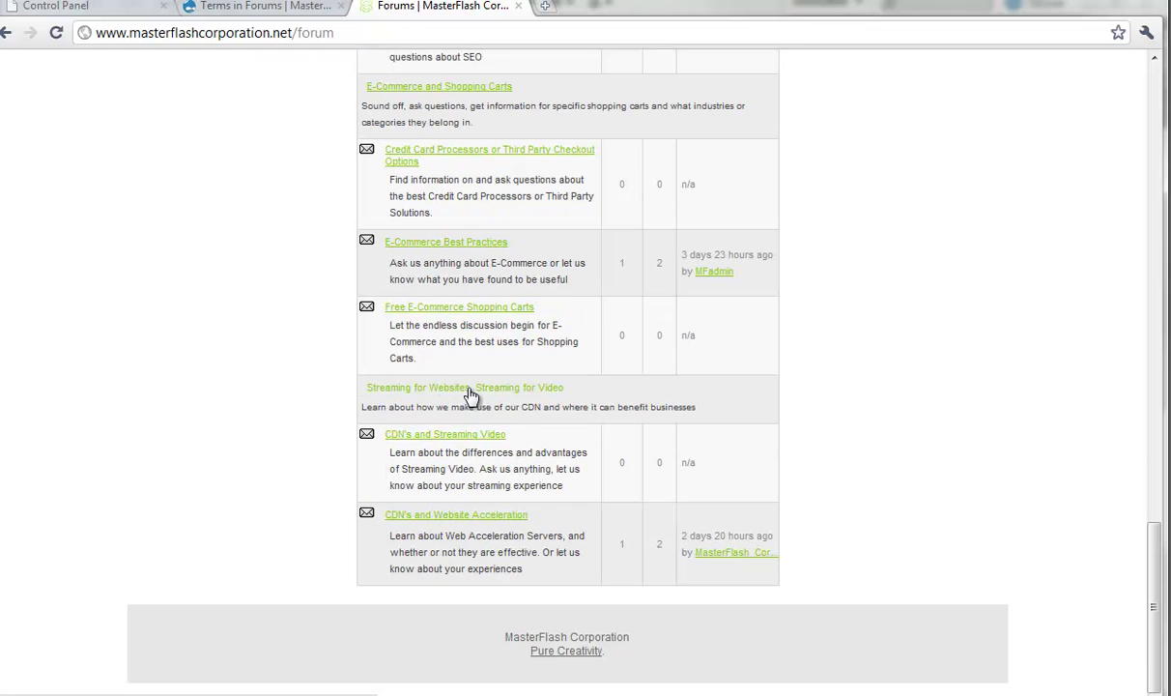
{"action": "scroll", "coordinate": [488, 394], "scroll_direction": "up", "scroll_amount": 15}
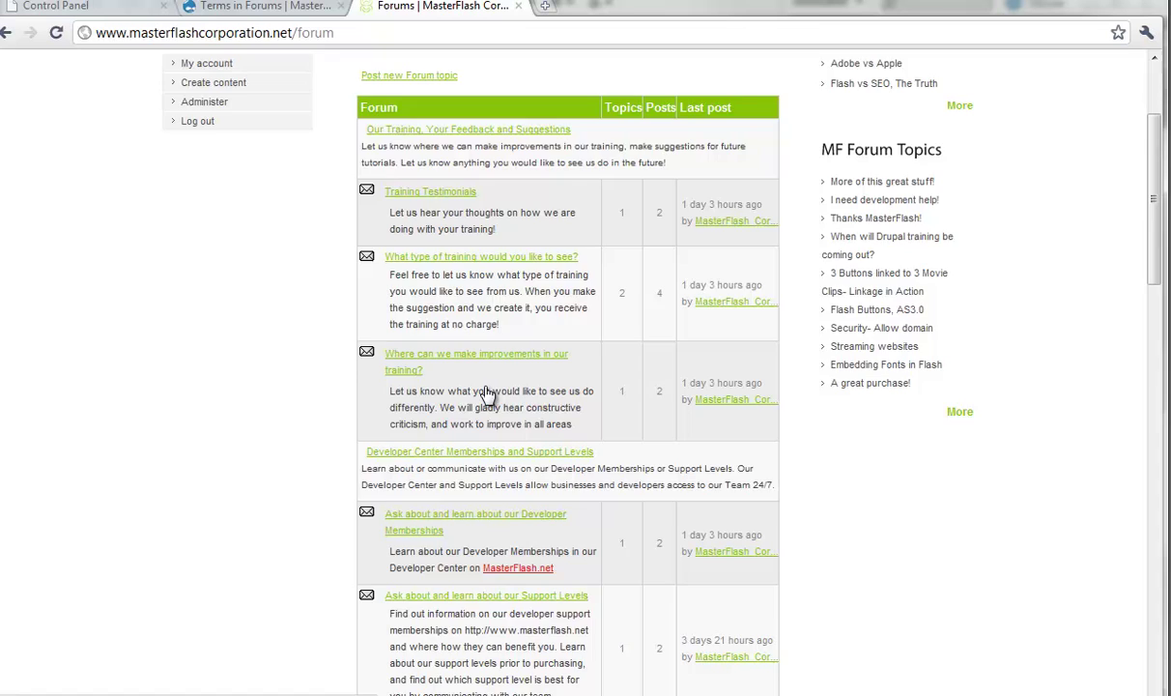
Step: Open Administer > Content management > Forums and review the seven containers with their forums
{"action": "mouse_move", "coordinate": [43, 58]}
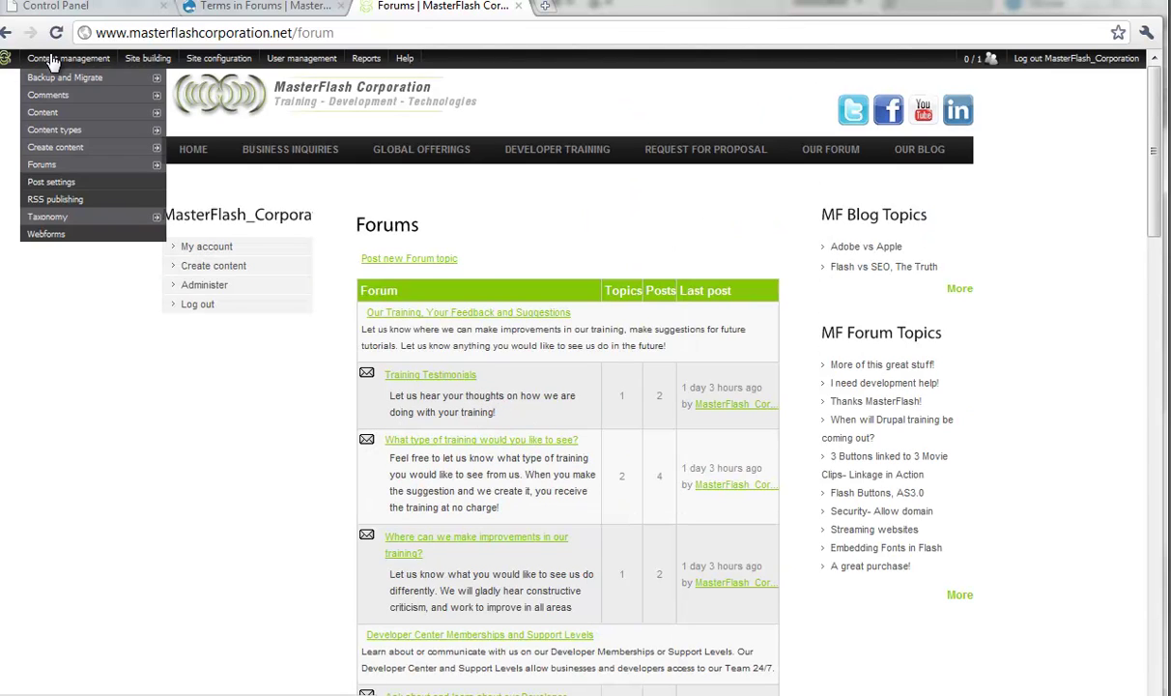
{"action": "mouse_move", "coordinate": [53, 80]}
{"action": "mouse_move", "coordinate": [63, 165]}
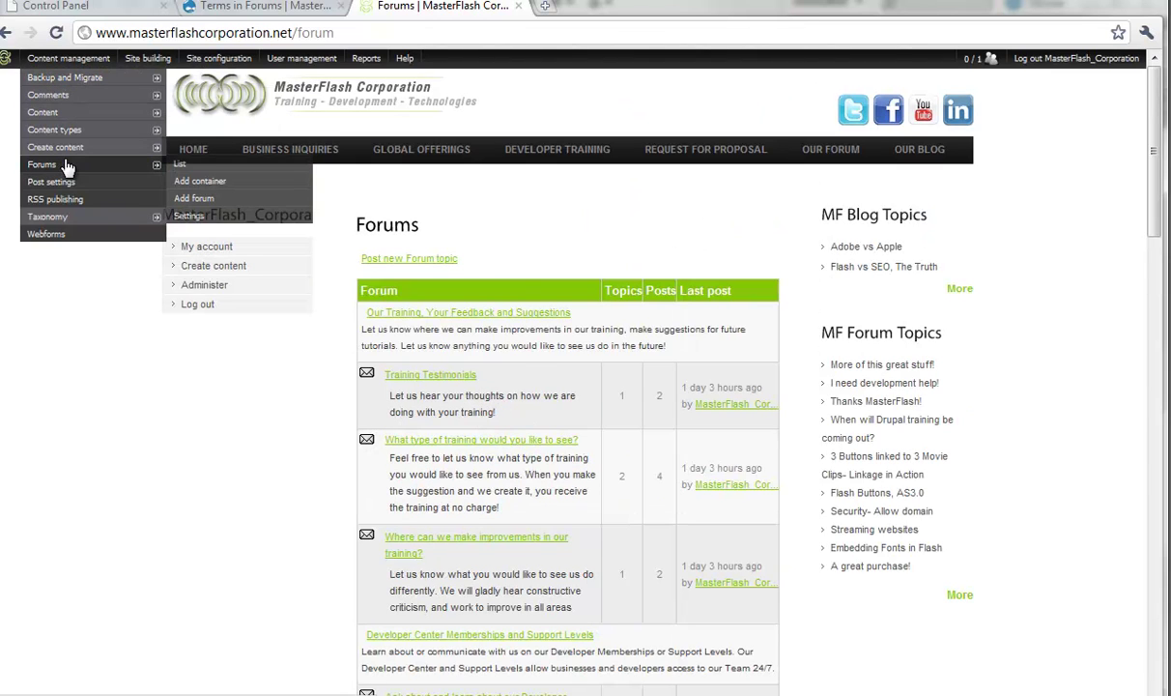
{"action": "left_click", "coordinate": [184, 166]}
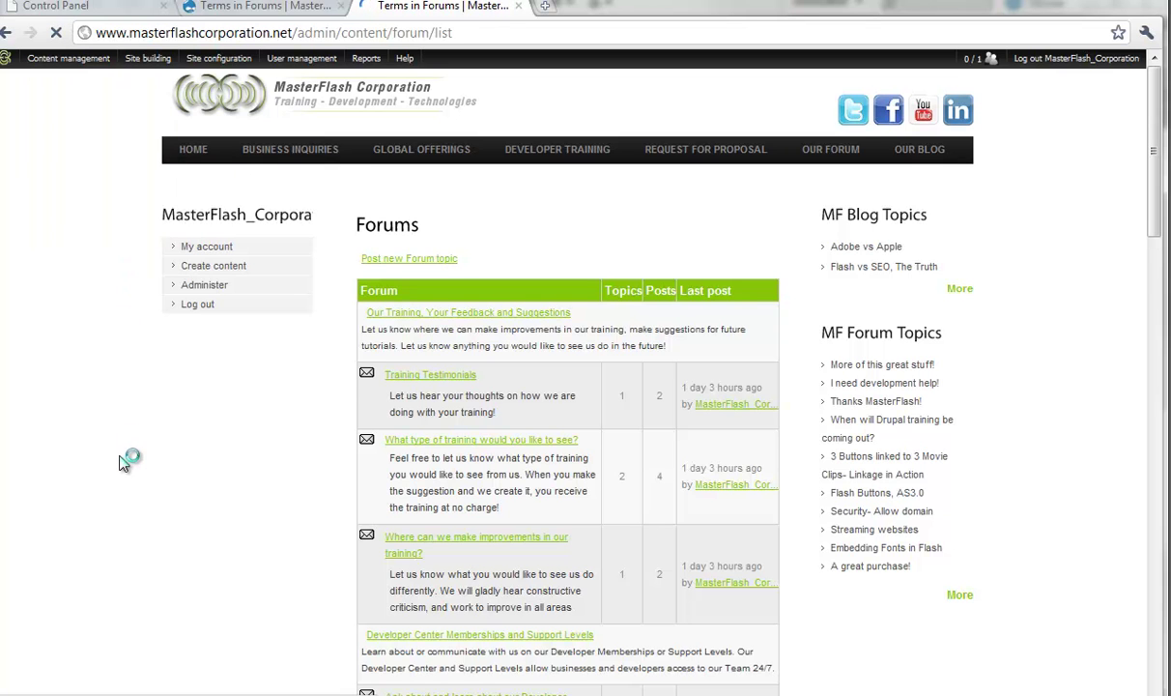
{"action": "scroll", "coordinate": [123, 464], "scroll_direction": "down", "scroll_amount": 3}
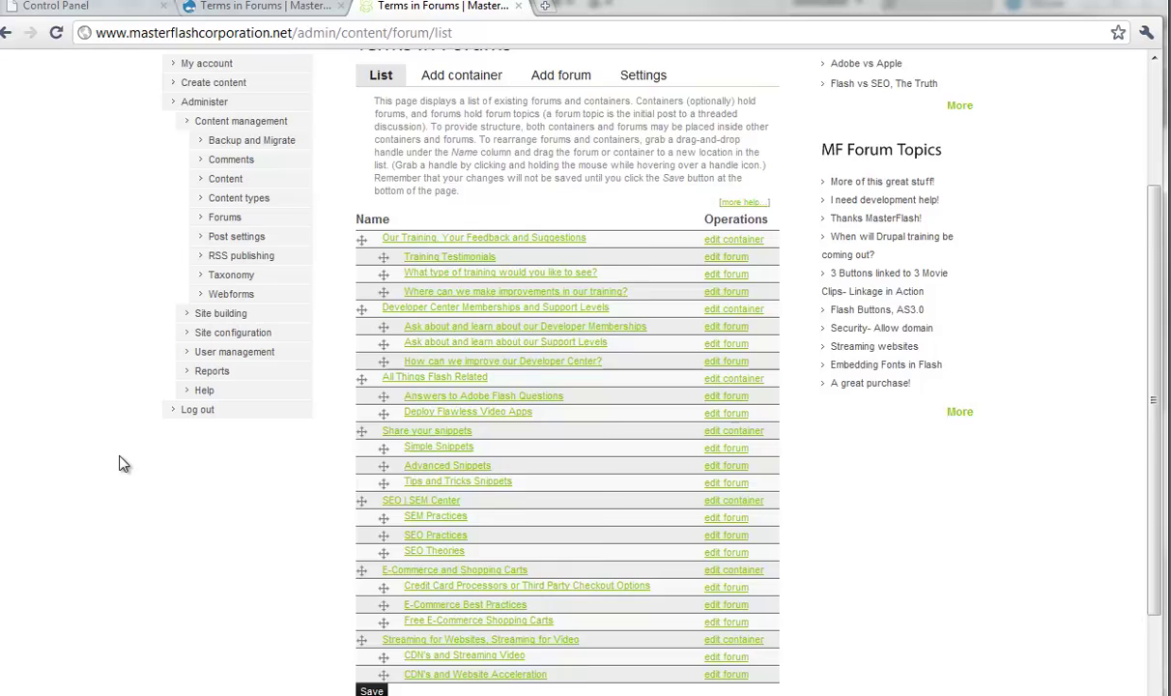
{"action": "scroll", "coordinate": [125, 459], "scroll_direction": "up", "scroll_amount": 1}
{"action": "scroll", "coordinate": [737, 264], "scroll_direction": "up", "scroll_amount": 5}
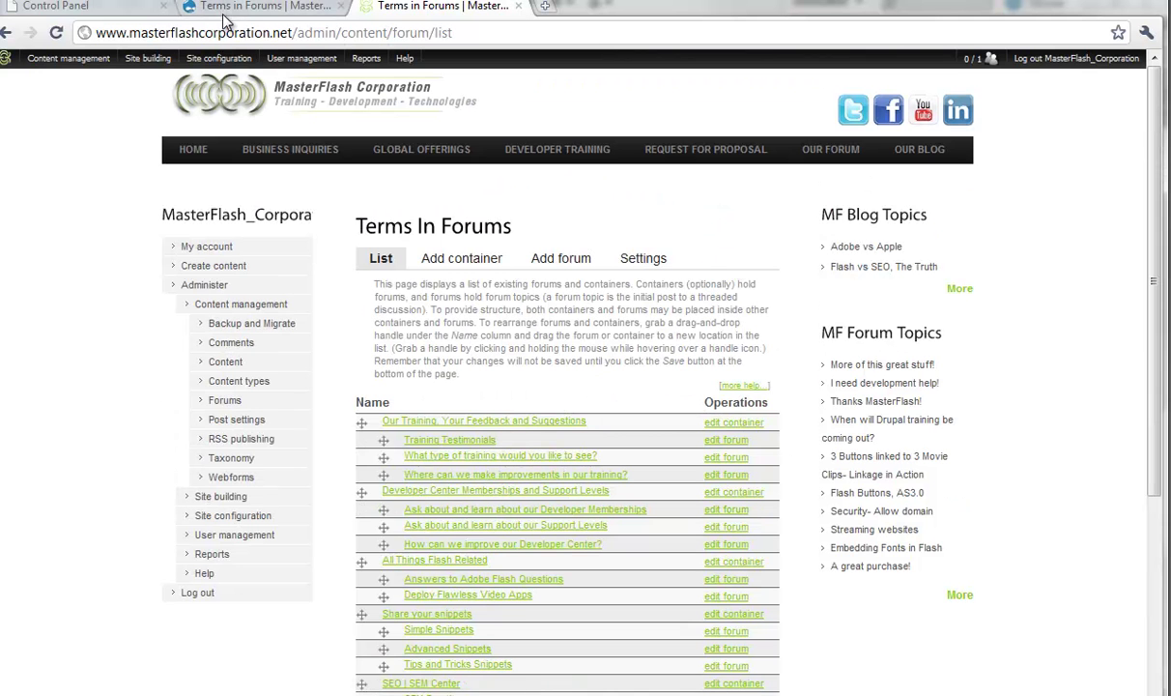
Step: On the .com site, add 'My First Container' at <root>, described as where the first container topics are going to be
{"action": "left_click", "coordinate": [228, 9]}
{"action": "left_click", "coordinate": [493, 207]}
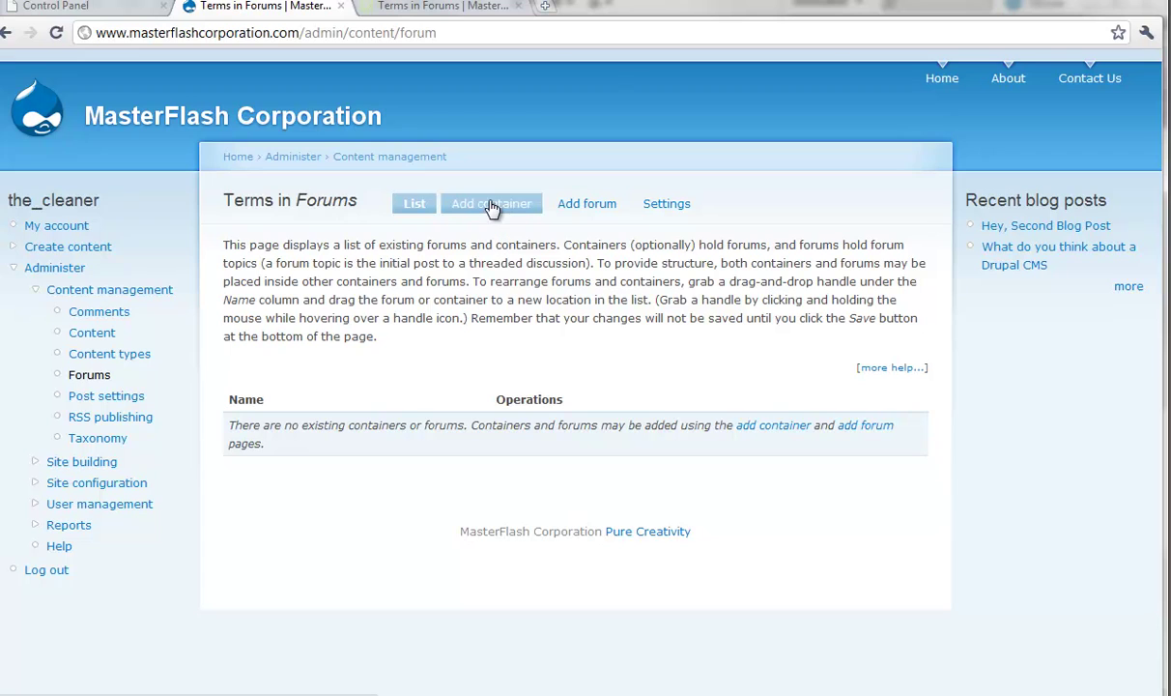
{"action": "left_click", "coordinate": [404, 345]}
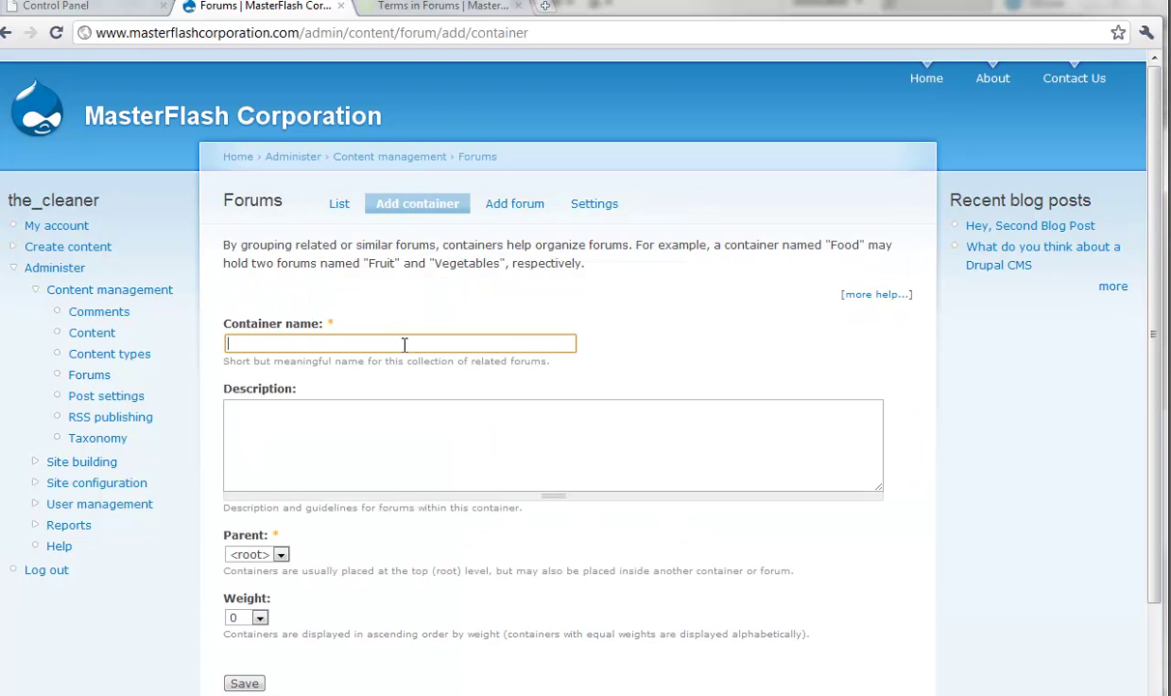
{"action": "type", "text": "My First Container"}
{"action": "left_click", "coordinate": [340, 409]}
{"action": "type", "text": "T"}
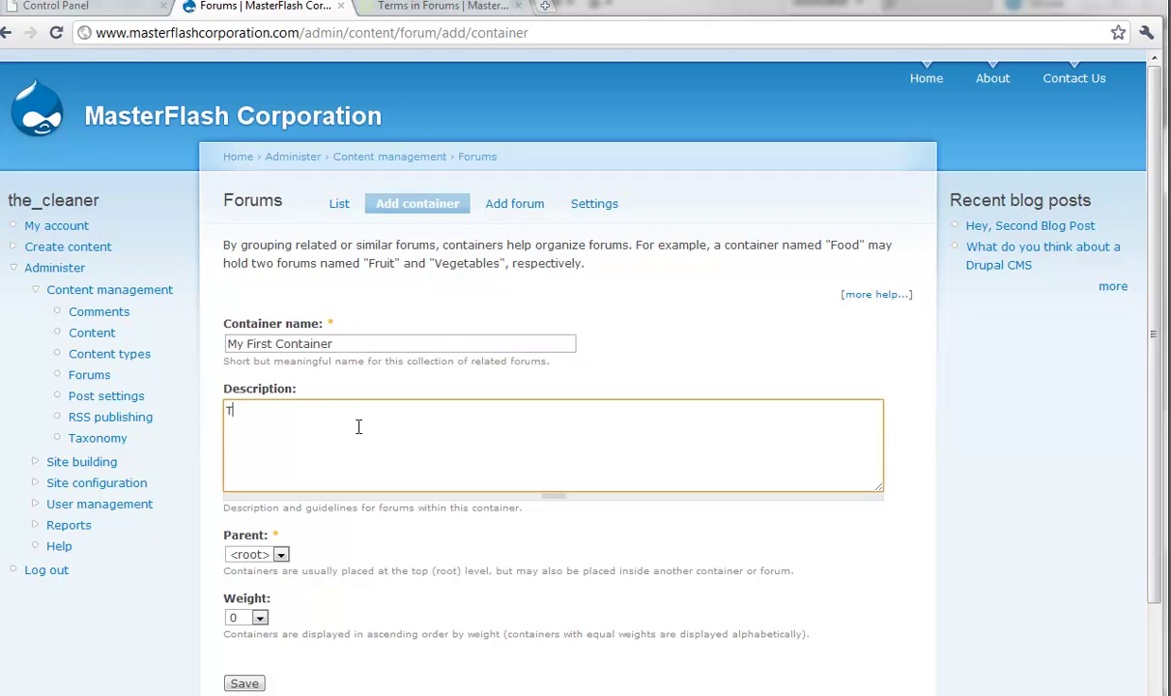
{"action": "type", "text": "his is where the first container topic"}
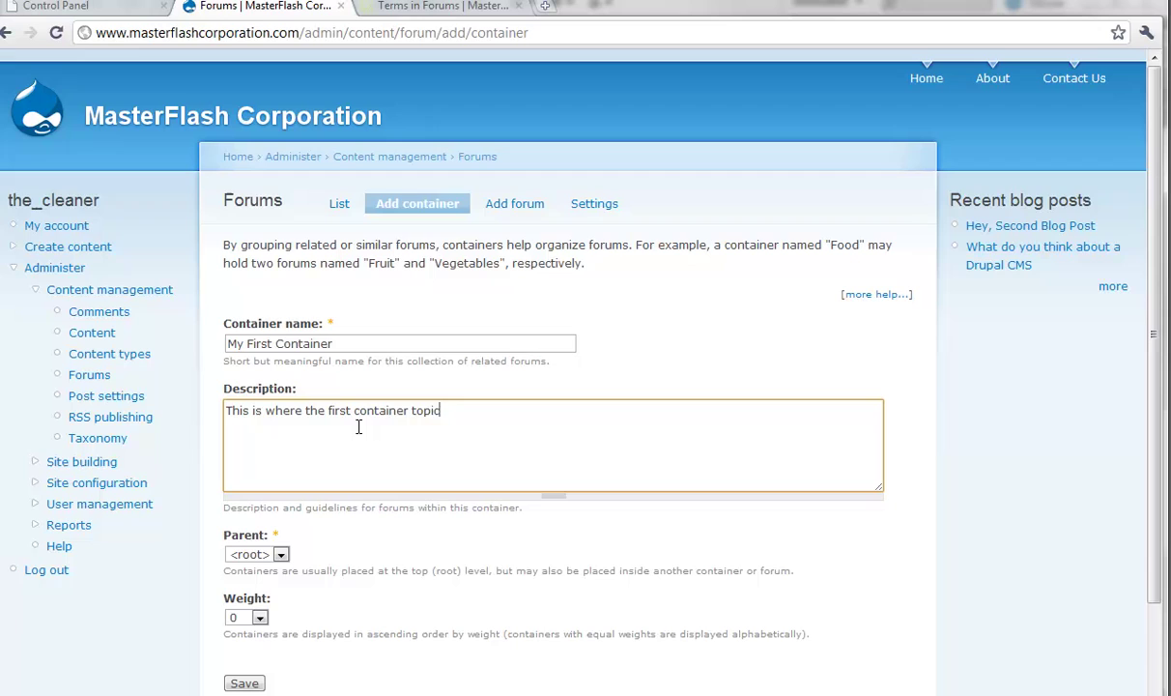
{"action": "type", "text": "going to be"}
{"action": "left_click", "coordinate": [281, 554]}
{"action": "left_click", "coordinate": [254, 566]}
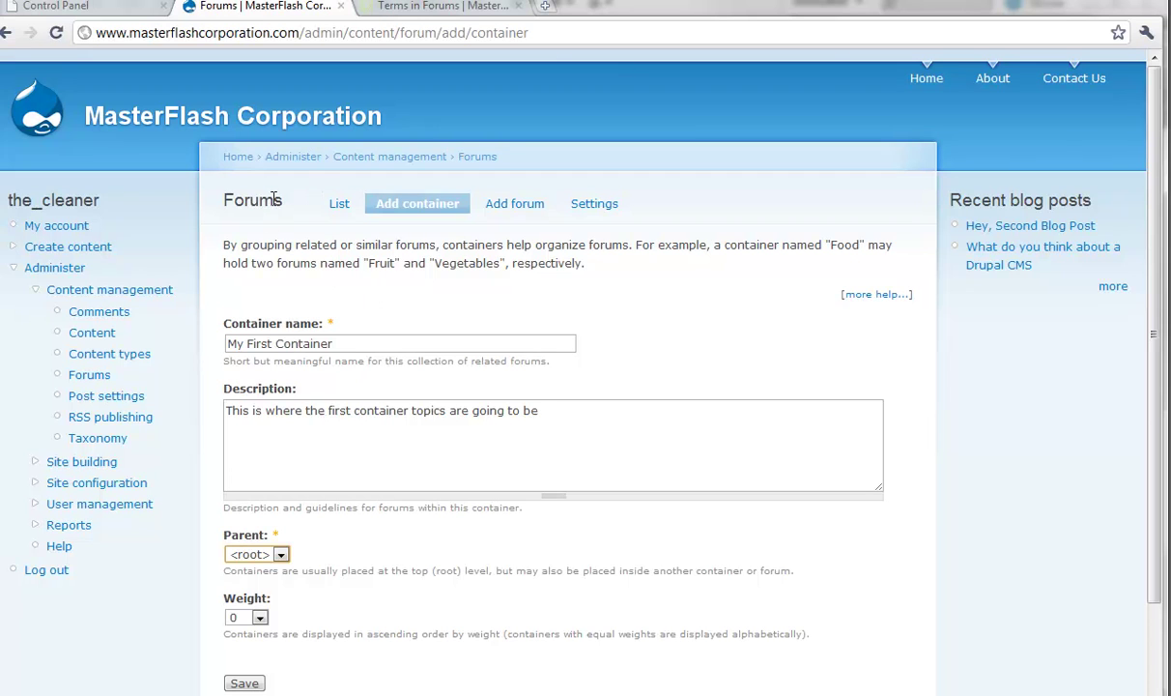
{"action": "scroll", "coordinate": [274, 199], "scroll_direction": "down", "scroll_amount": 2}
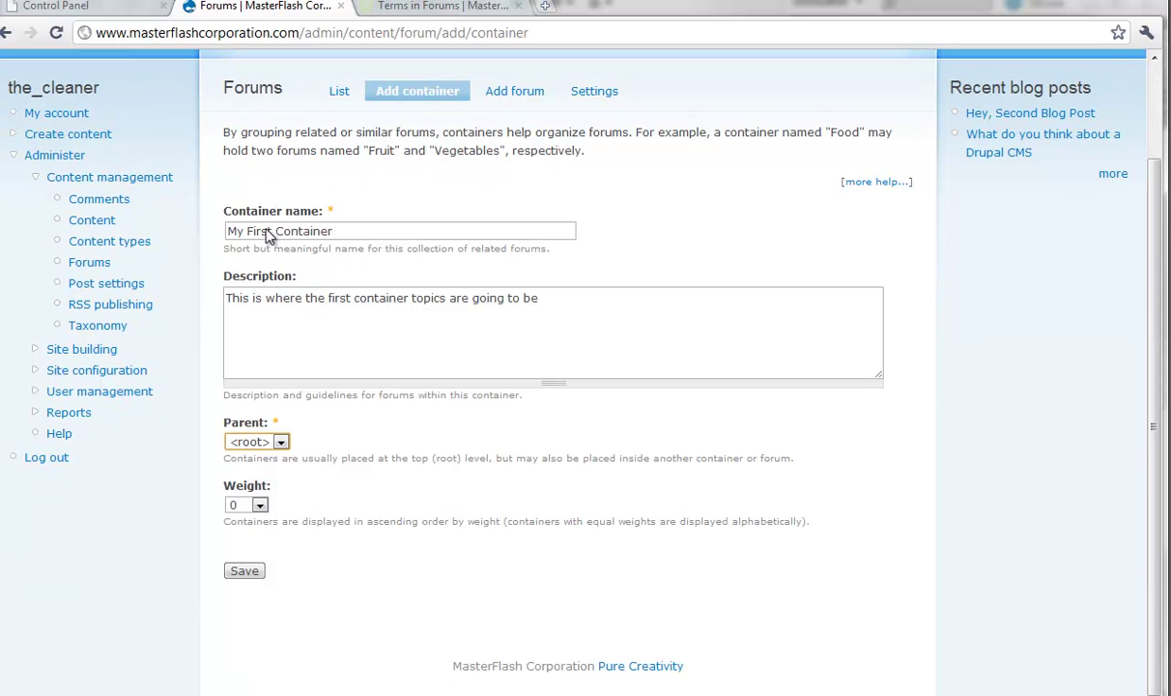
{"action": "left_click", "coordinate": [246, 570]}
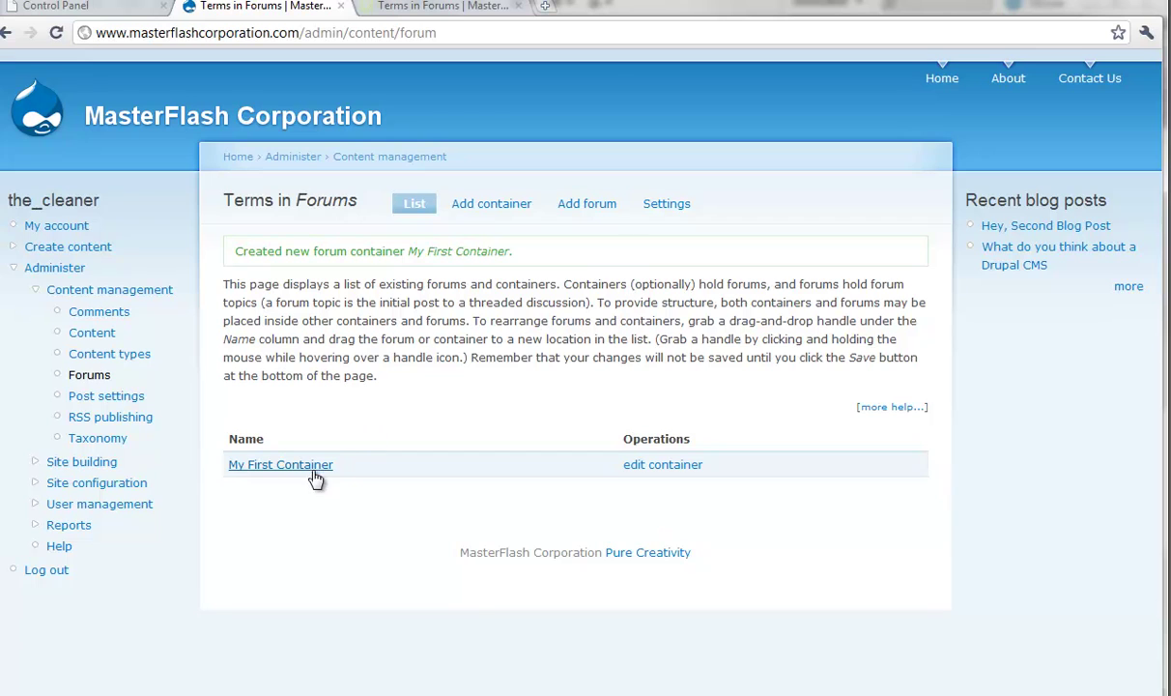
Step: Add forum 'My First Forum' at <root> with a description inviting questions about the forum
{"action": "left_click", "coordinate": [582, 203]}
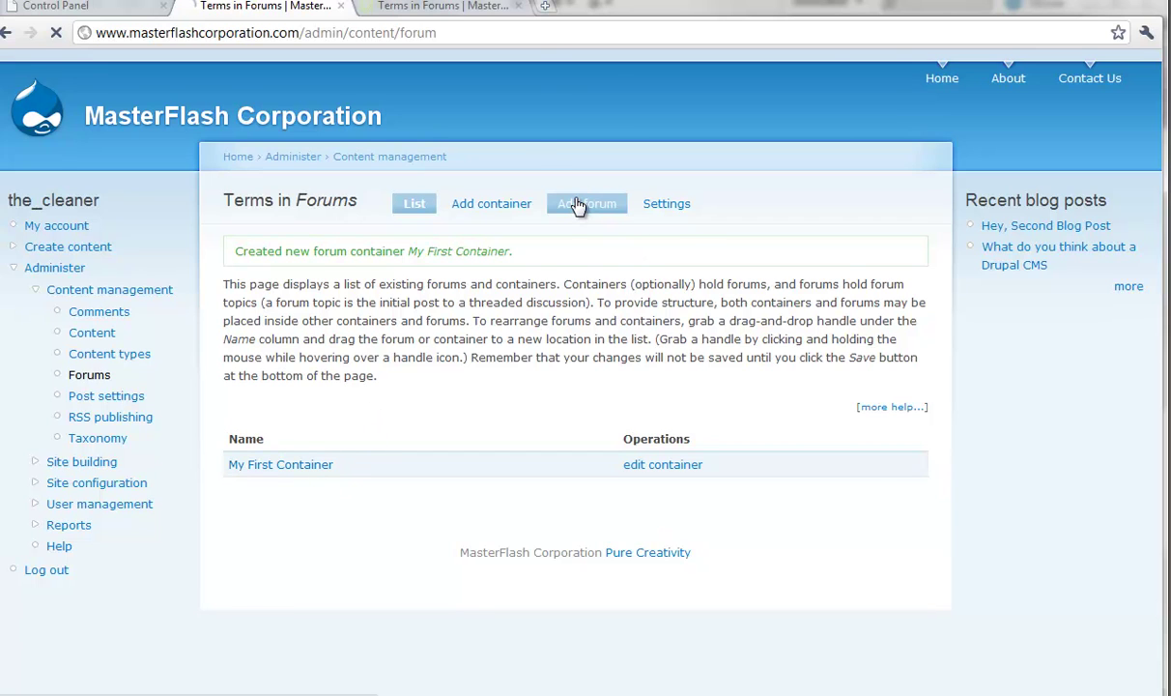
{"action": "left_click", "coordinate": [373, 343]}
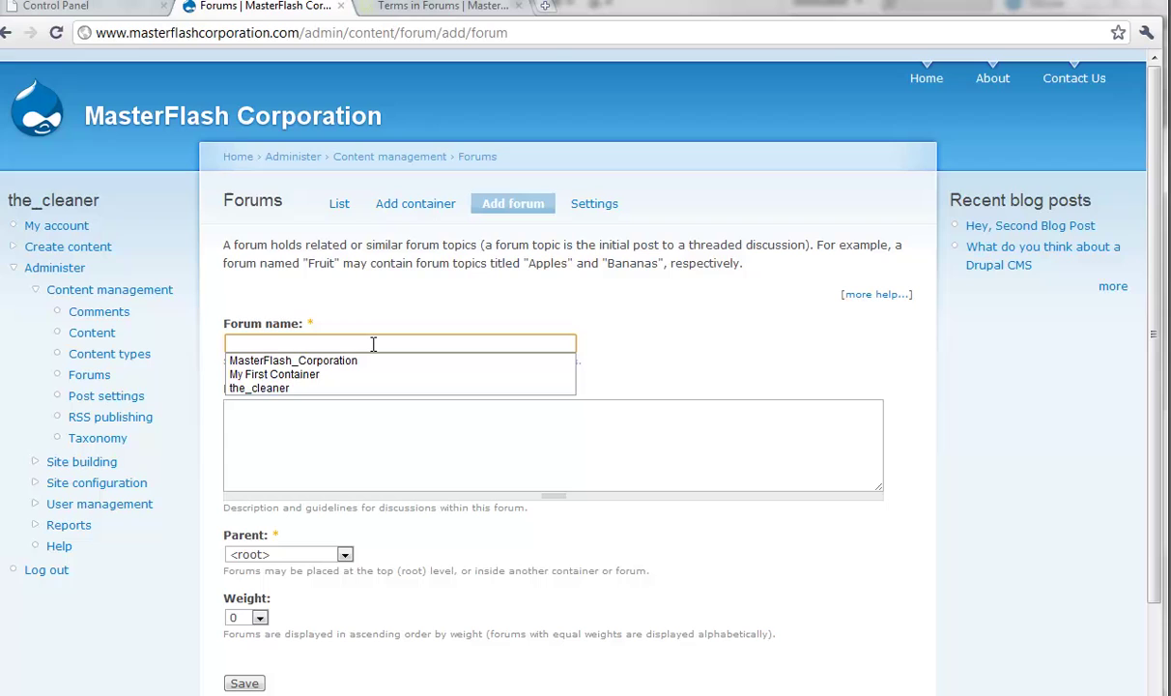
{"action": "type", "text": "My First Forum"}
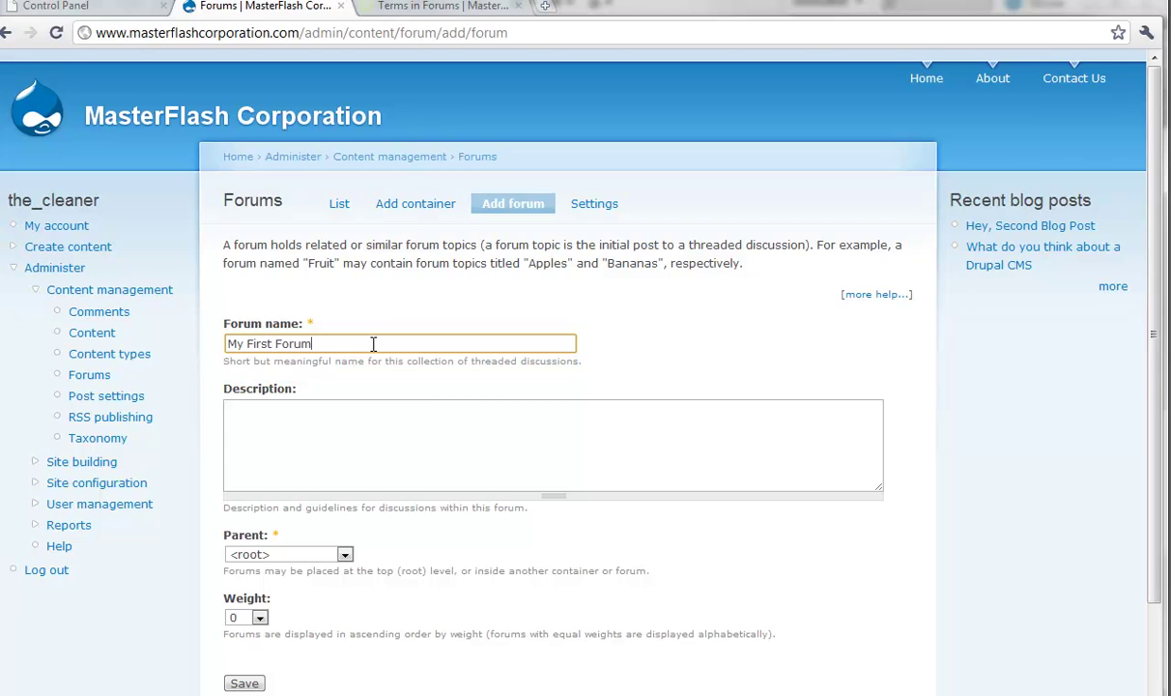
{"action": "left_click", "coordinate": [328, 433]}
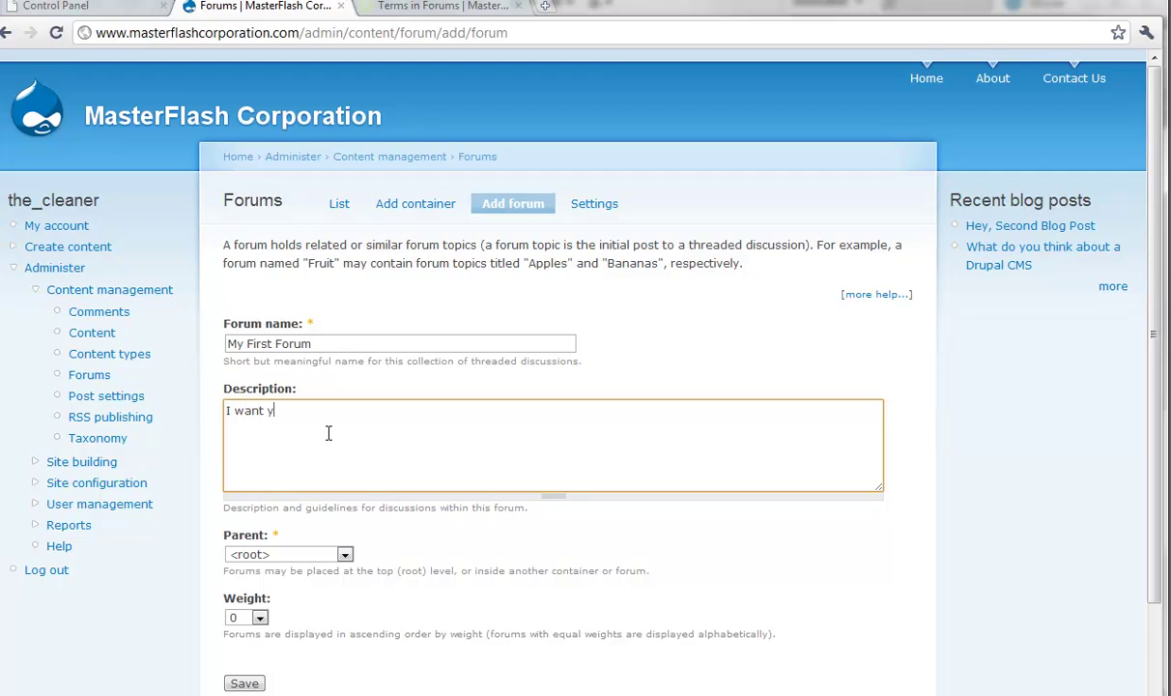
{"action": "type", "text": "I want you to ask questions about my forum"}
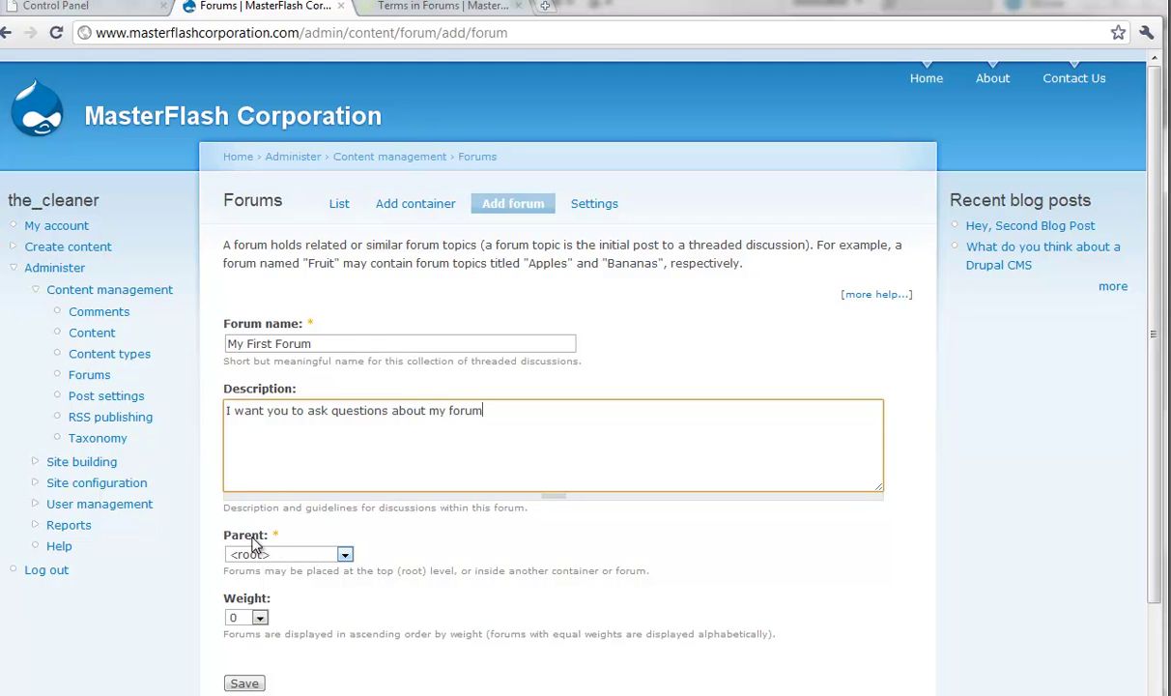
{"action": "left_click", "coordinate": [333, 551]}
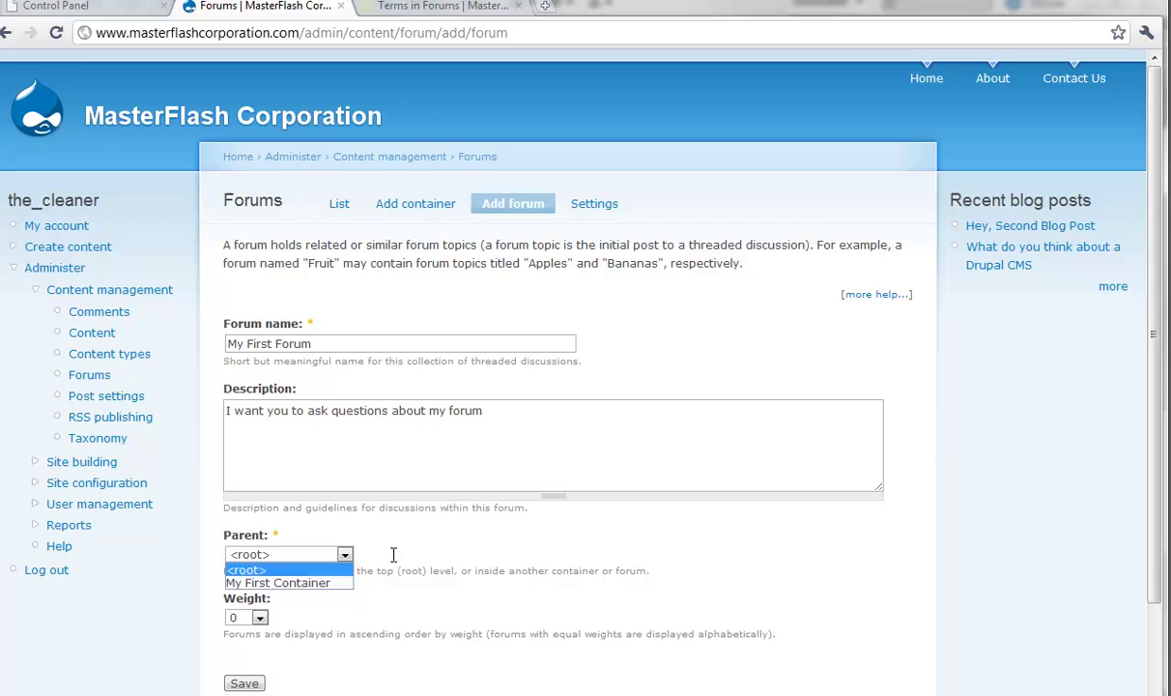
{"action": "left_click", "coordinate": [293, 570]}
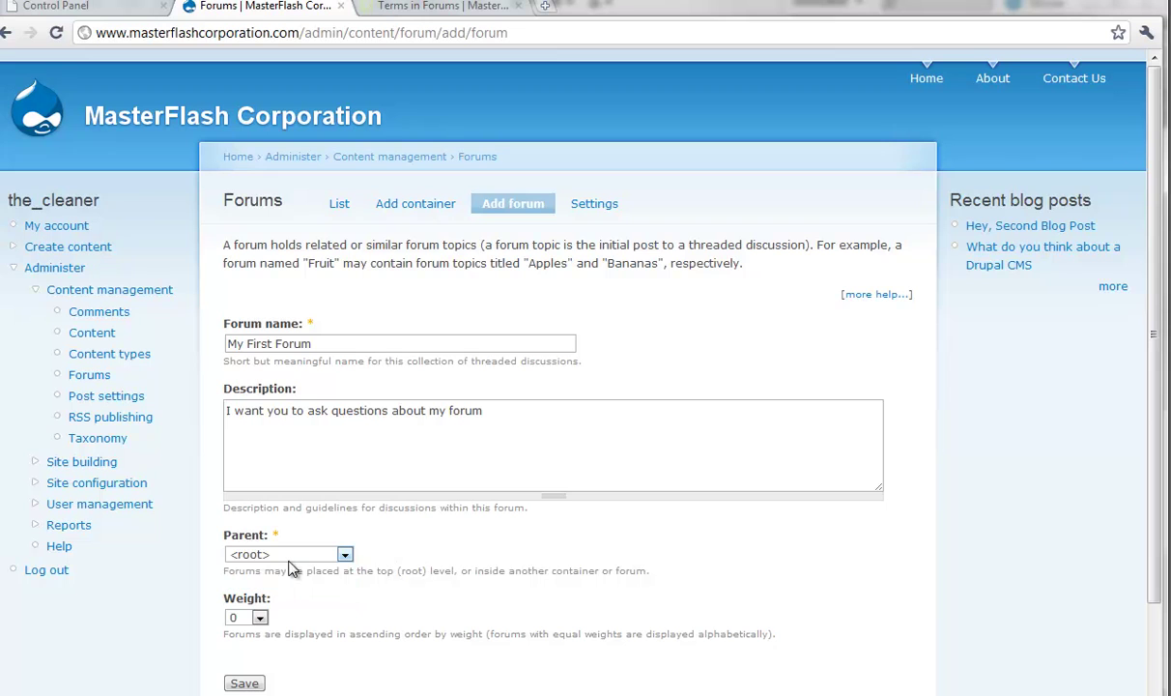
{"action": "left_click", "coordinate": [249, 684]}
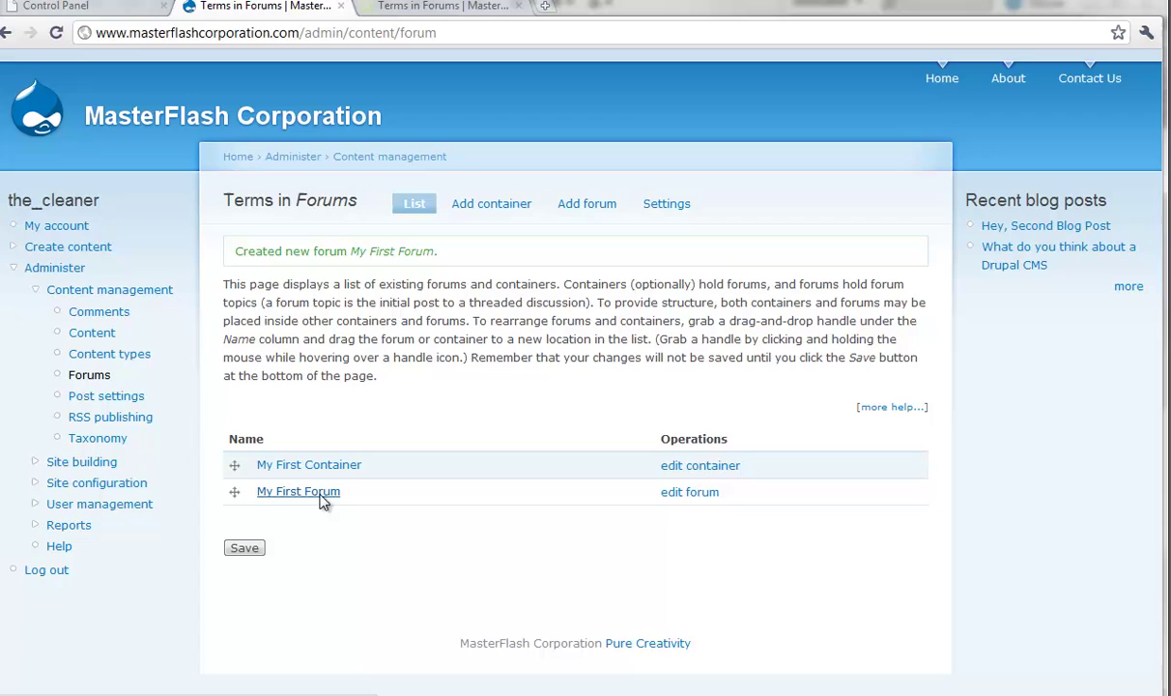
Step: Drag My First Forum under My First Container as a child and save the hierarchy
{"action": "left_click_drag", "start_coordinate": [236, 495], "coordinate": [317, 478]}
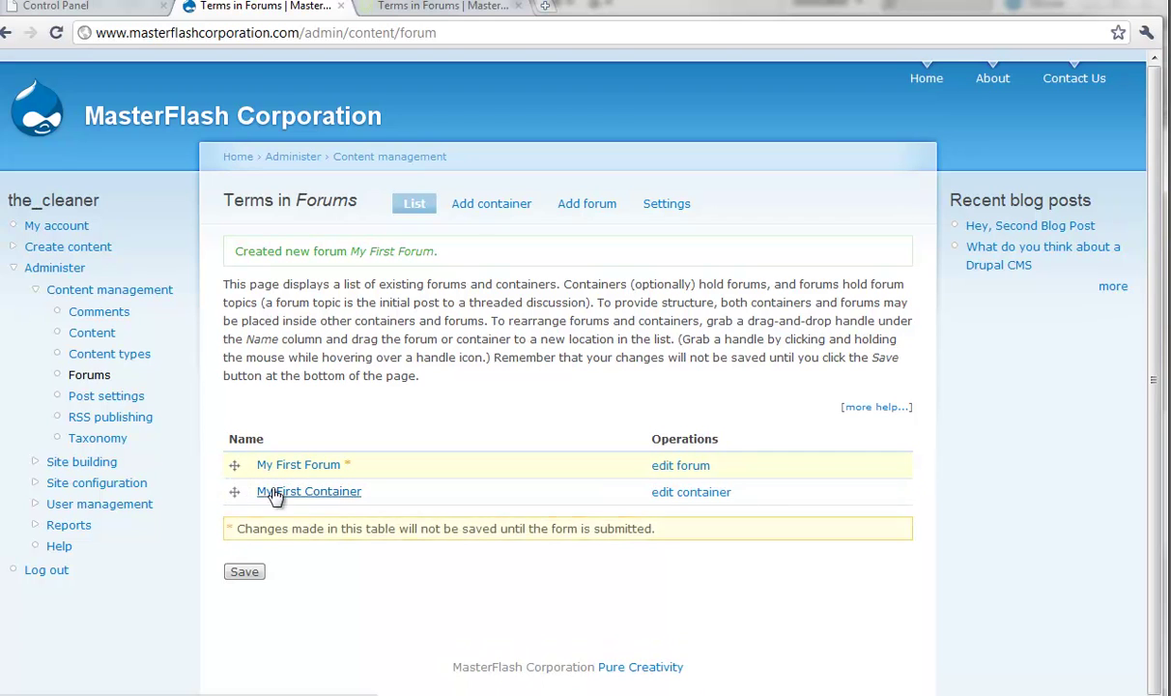
{"action": "left_click_drag", "start_coordinate": [231, 469], "coordinate": [293, 502]}
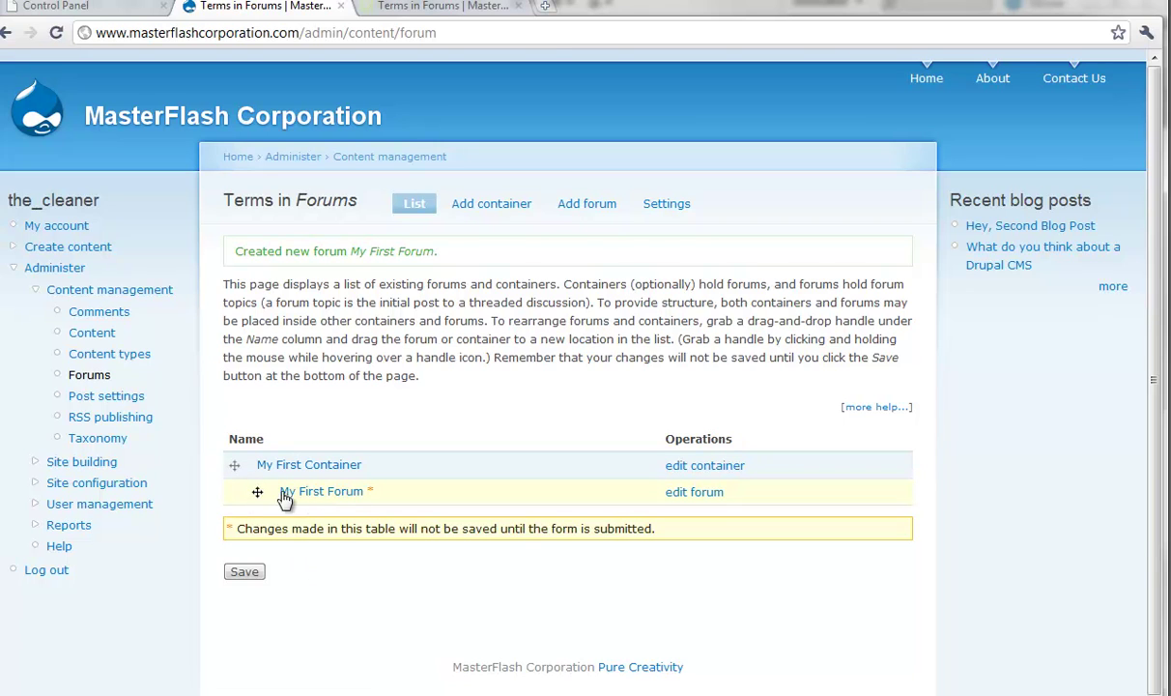
{"action": "left_click", "coordinate": [249, 572]}
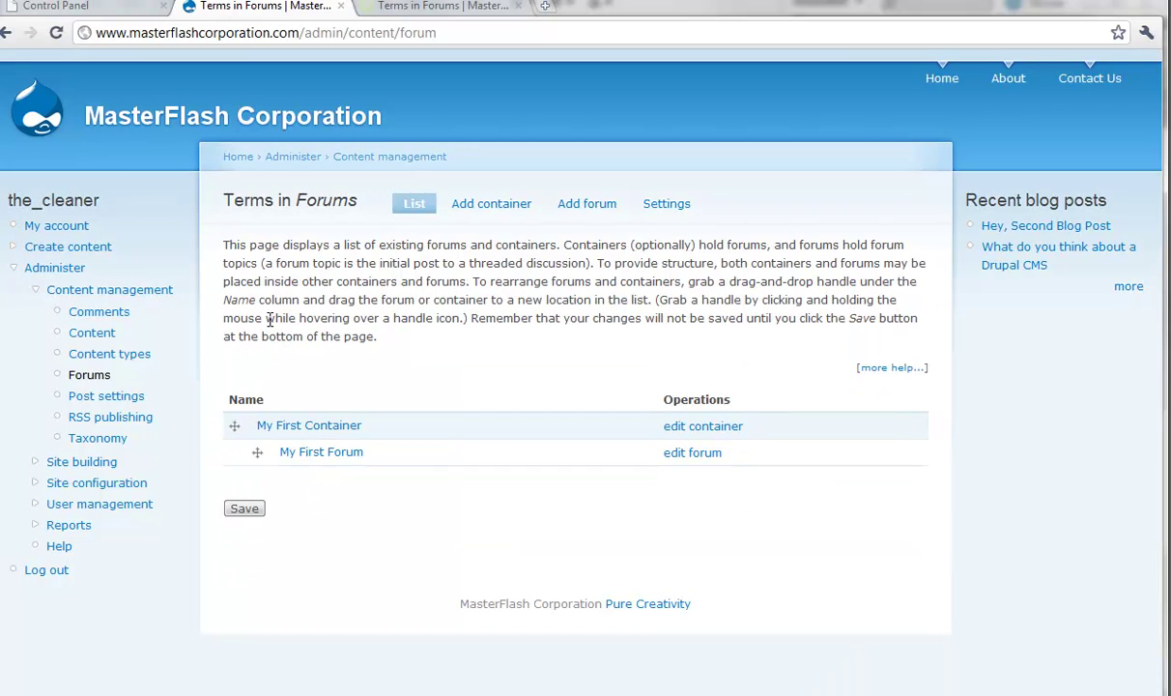
Step: Create a forum topic titled 'Welcome to my first drupal forum' filed under My First Forum
{"action": "left_click", "coordinate": [145, 249]}
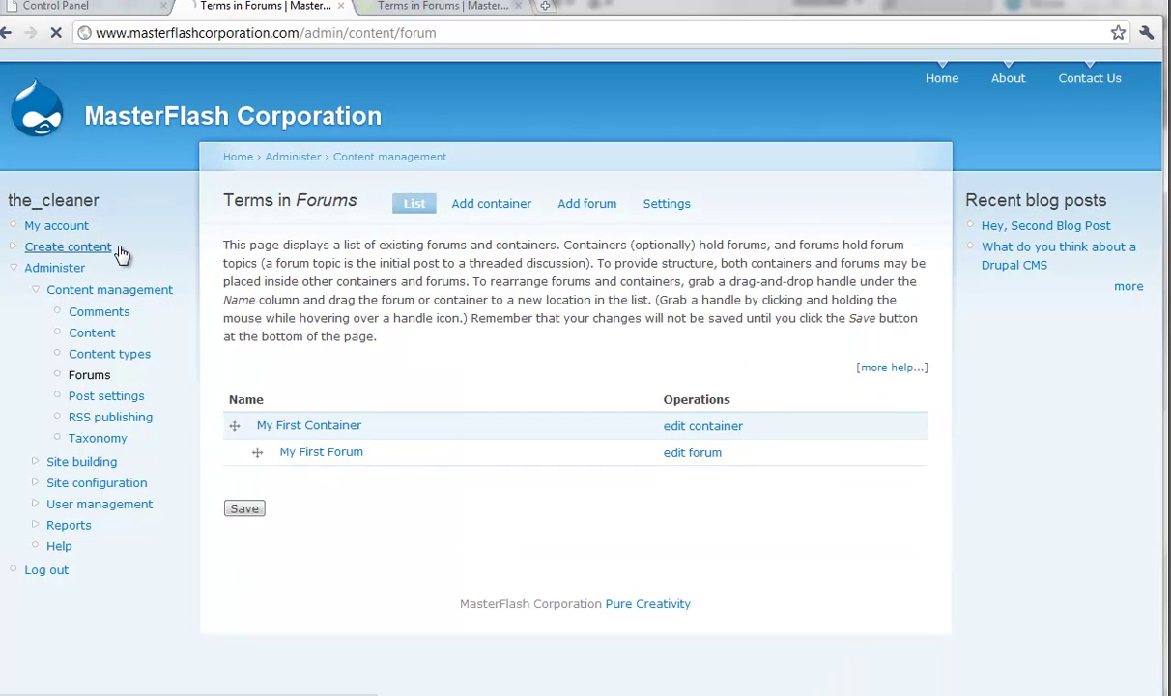
{"action": "left_click", "coordinate": [274, 268]}
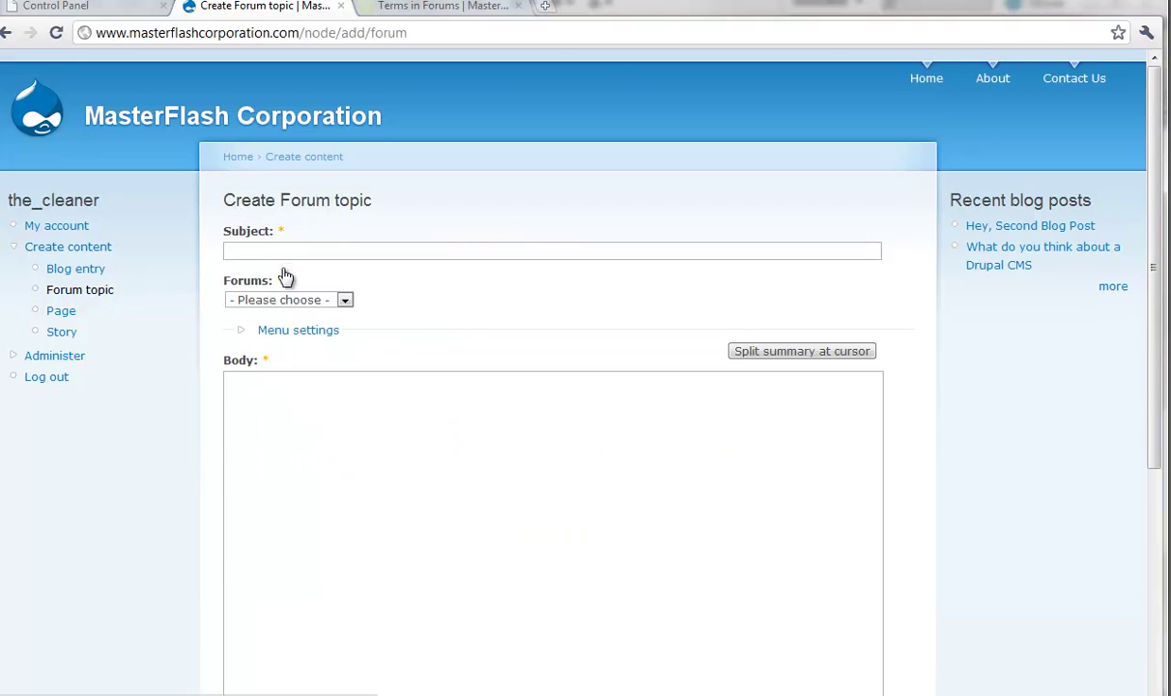
{"action": "left_click", "coordinate": [295, 247]}
{"action": "left_click", "coordinate": [294, 250]}
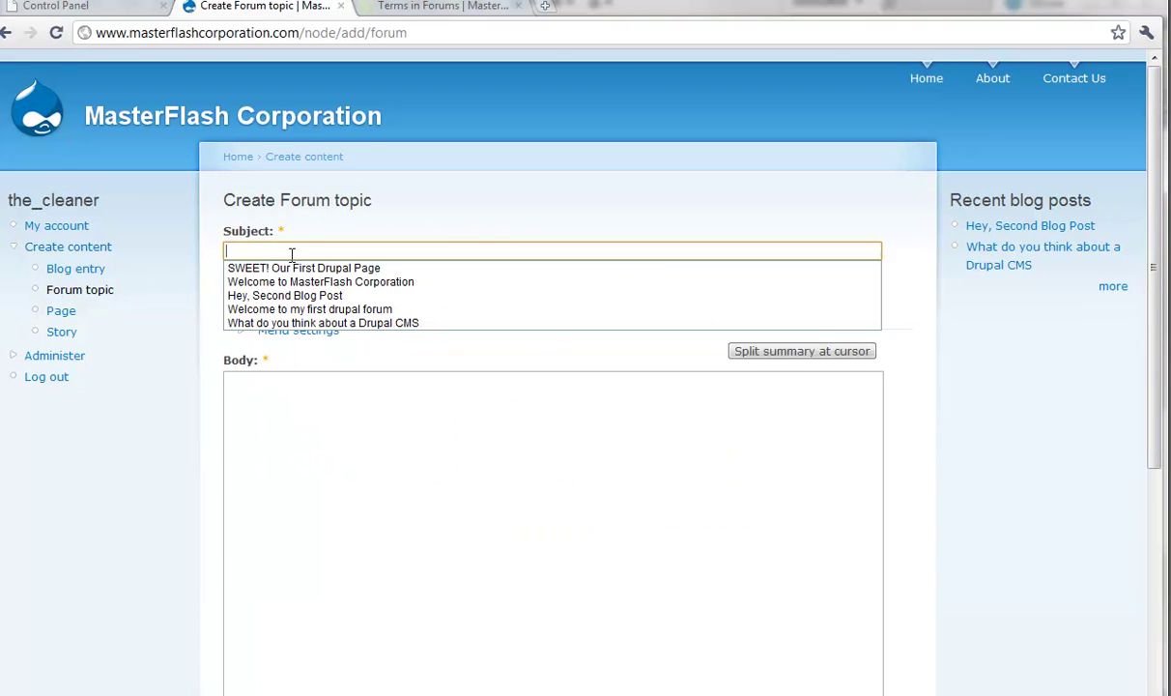
{"action": "left_click", "coordinate": [303, 308]}
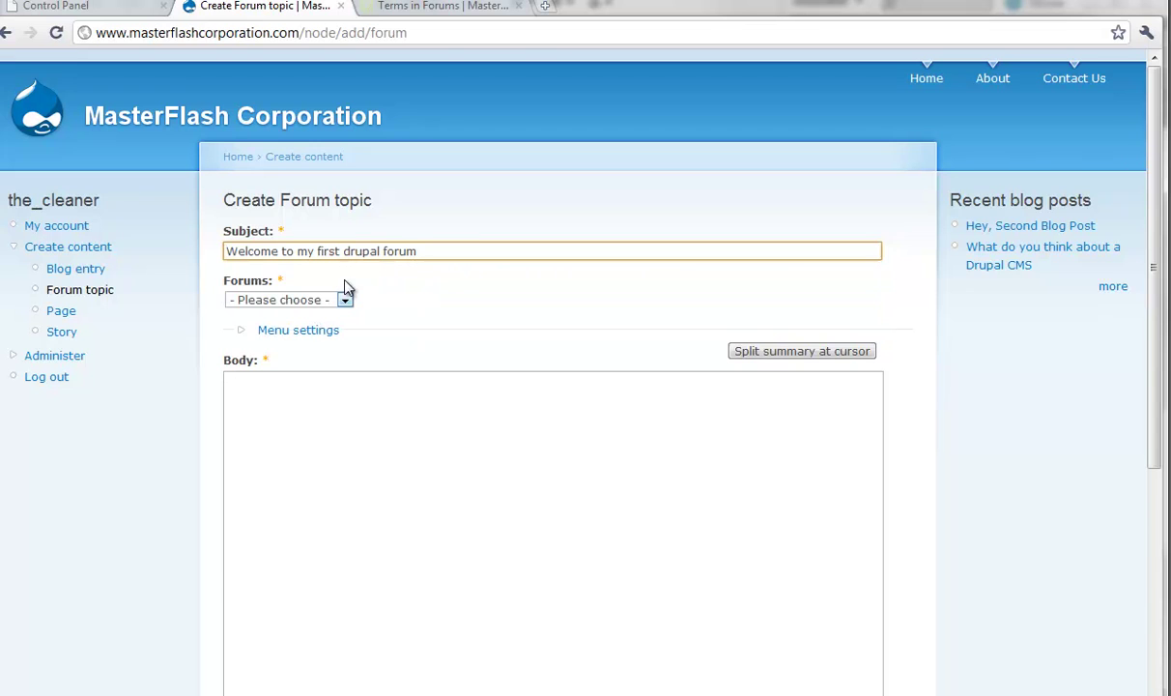
{"action": "left_click", "coordinate": [342, 300]}
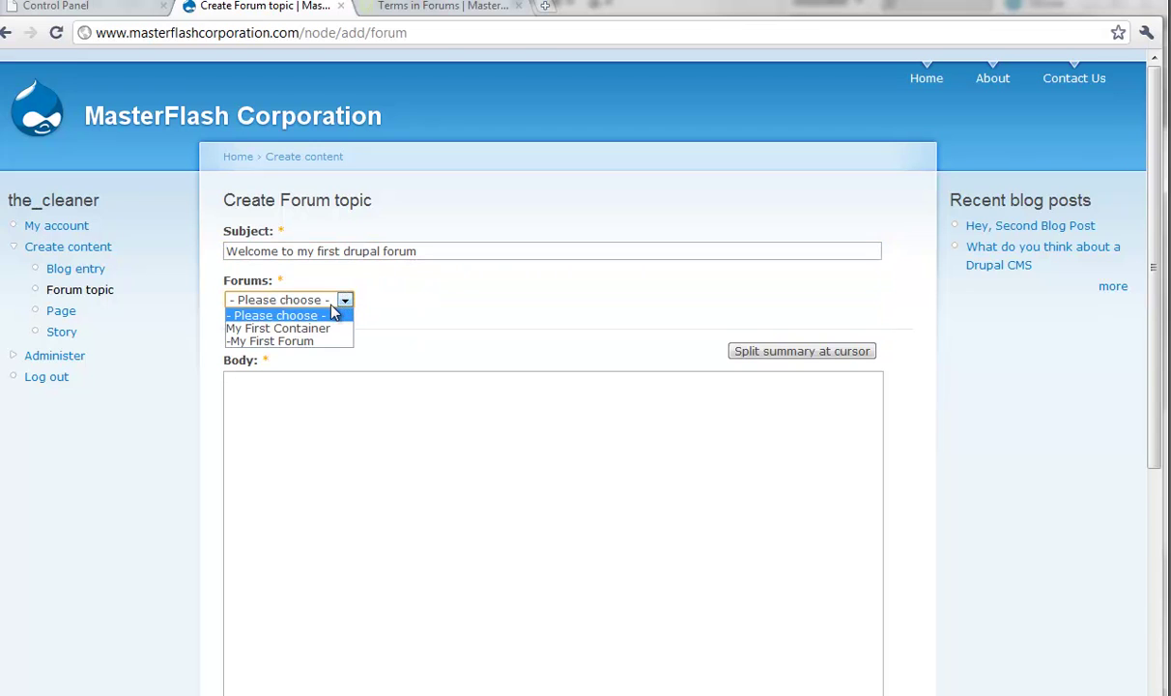
{"action": "left_click", "coordinate": [273, 343]}
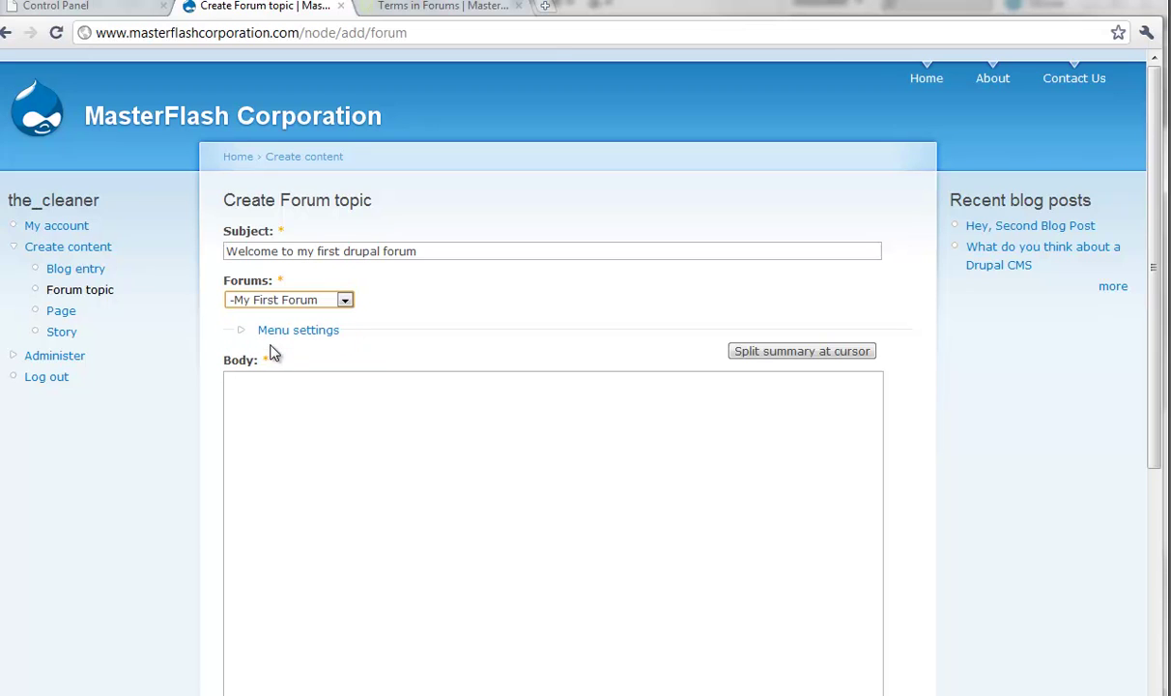
Step: Give the topic a 'First Forum' menu link with weight 10
{"action": "left_click", "coordinate": [290, 330]}
{"action": "left_click", "coordinate": [322, 388]}
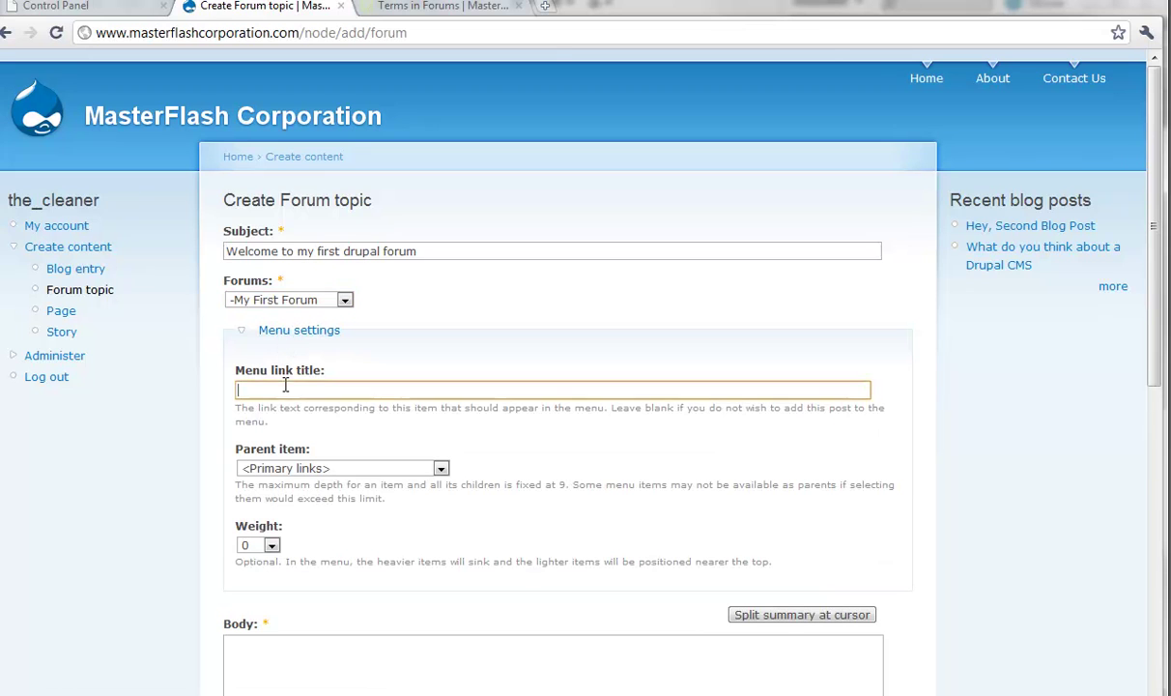
{"action": "type", "text": "First Forum"}
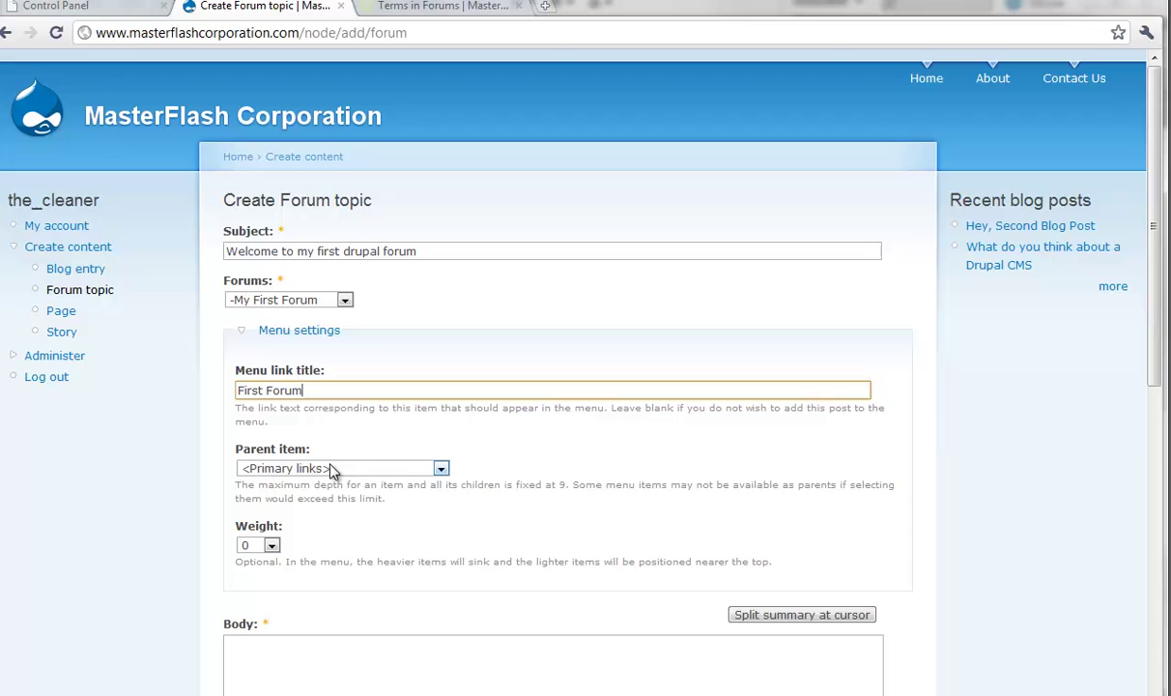
{"action": "left_click", "coordinate": [272, 546]}
{"action": "scroll", "coordinate": [274, 676], "scroll_direction": "down", "scroll_amount": 7}
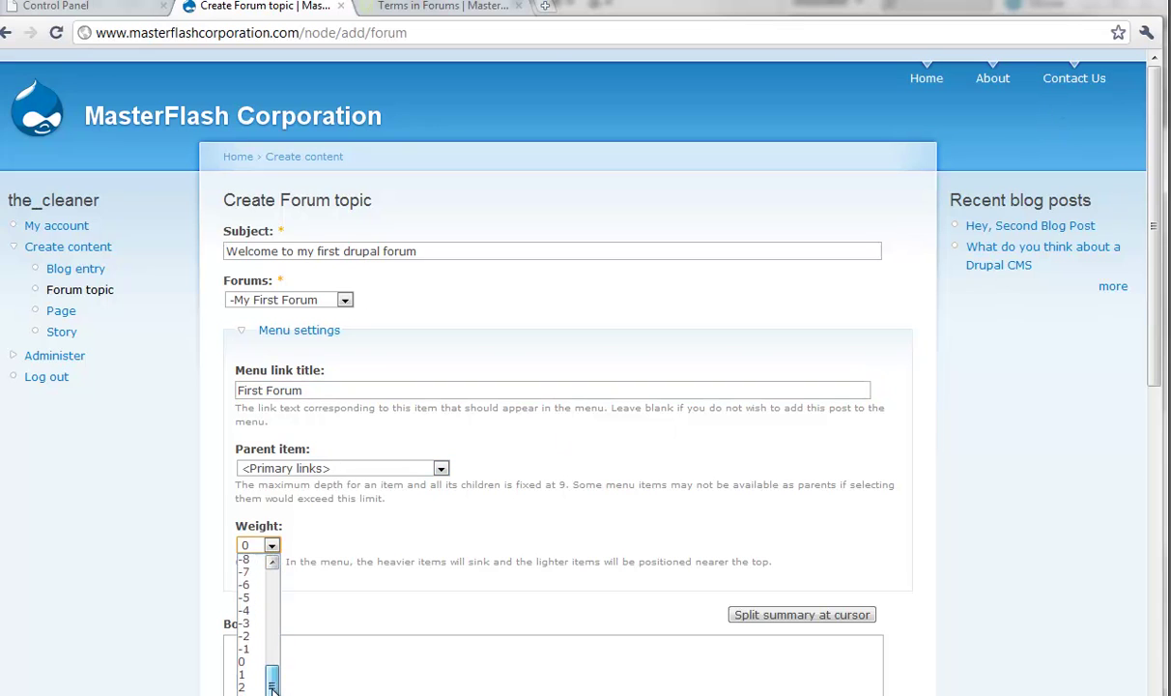
{"action": "left_click", "coordinate": [259, 656]}
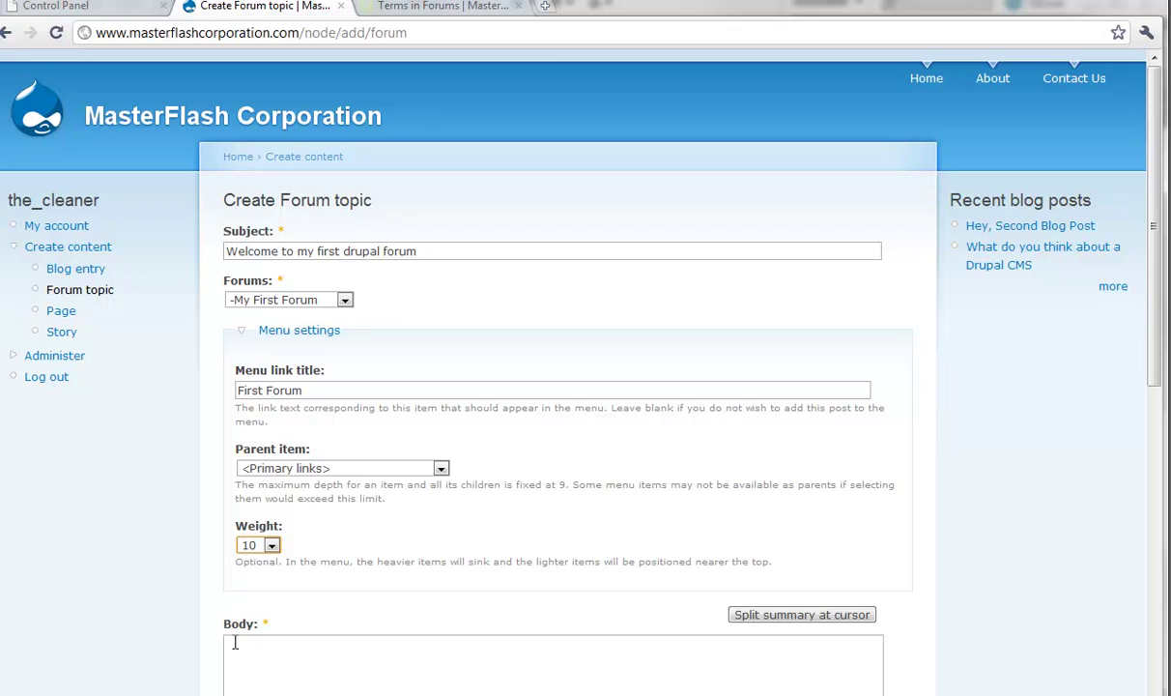
Step: Write the body 'Hey, ask question about my forum or anything', wrapping 'anything' in <strong> tags
{"action": "left_click", "coordinate": [270, 665]}
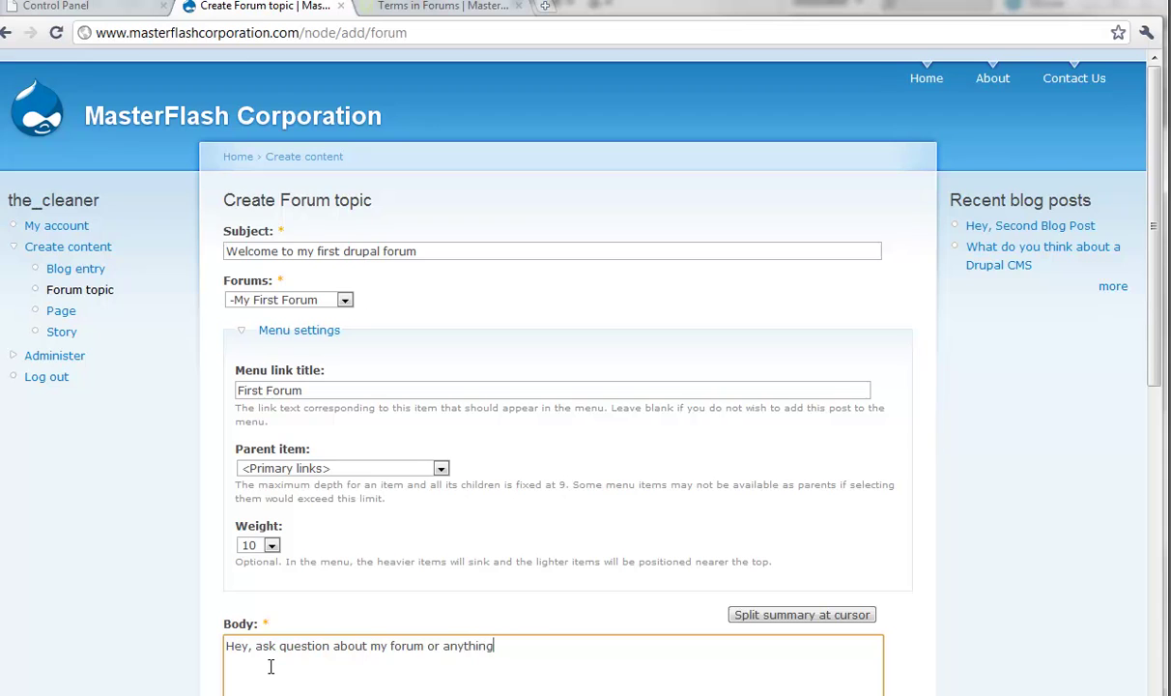
{"action": "scroll", "coordinate": [285, 580], "scroll_direction": "down", "scroll_amount": 4}
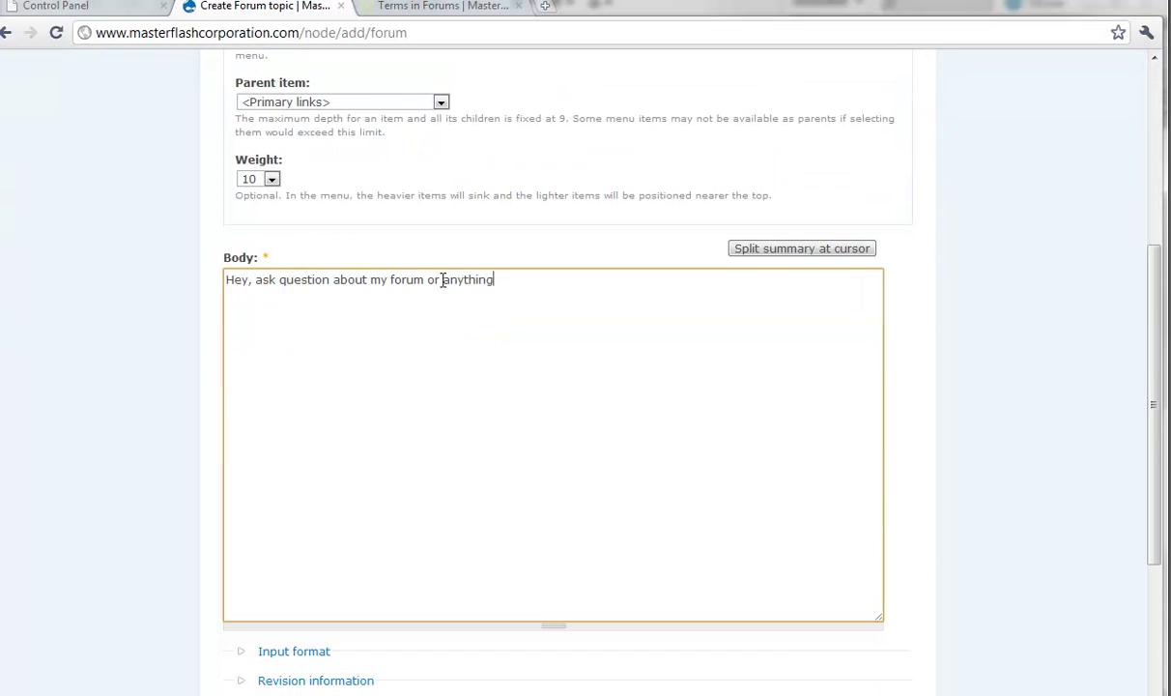
{"action": "type", "text": "<strong>"}
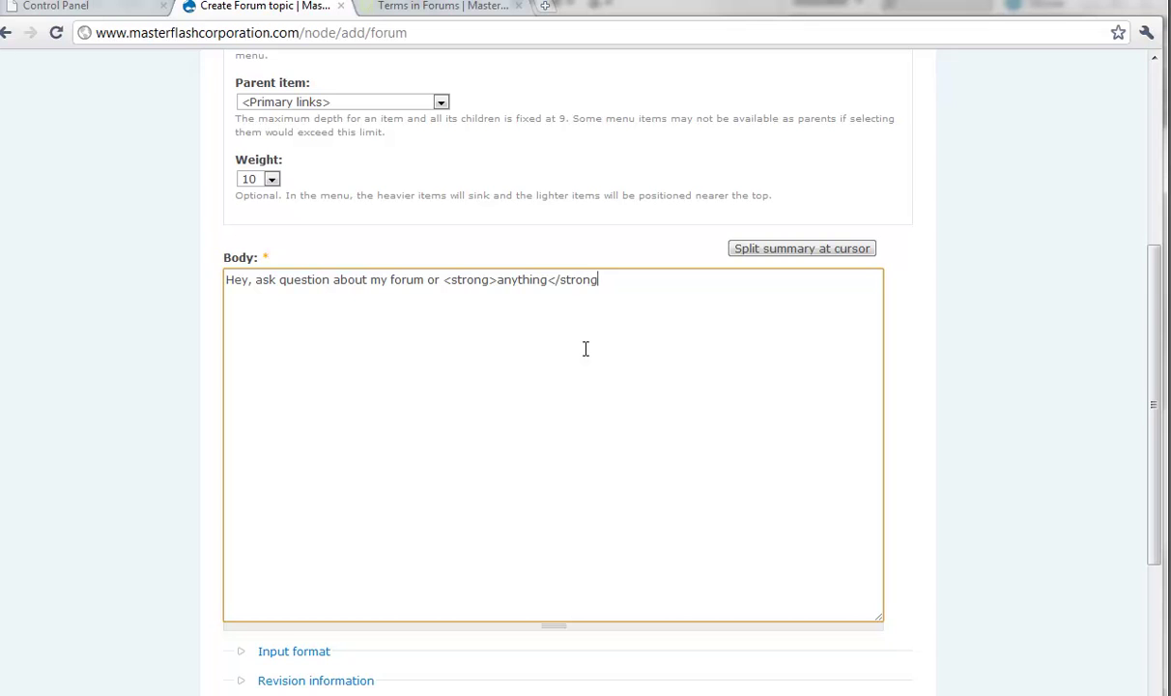
Step: Set the topic's URL alias to welcome_to_my_first_drupal_forum
{"action": "scroll", "coordinate": [585, 349], "scroll_direction": "down", "scroll_amount": 3}
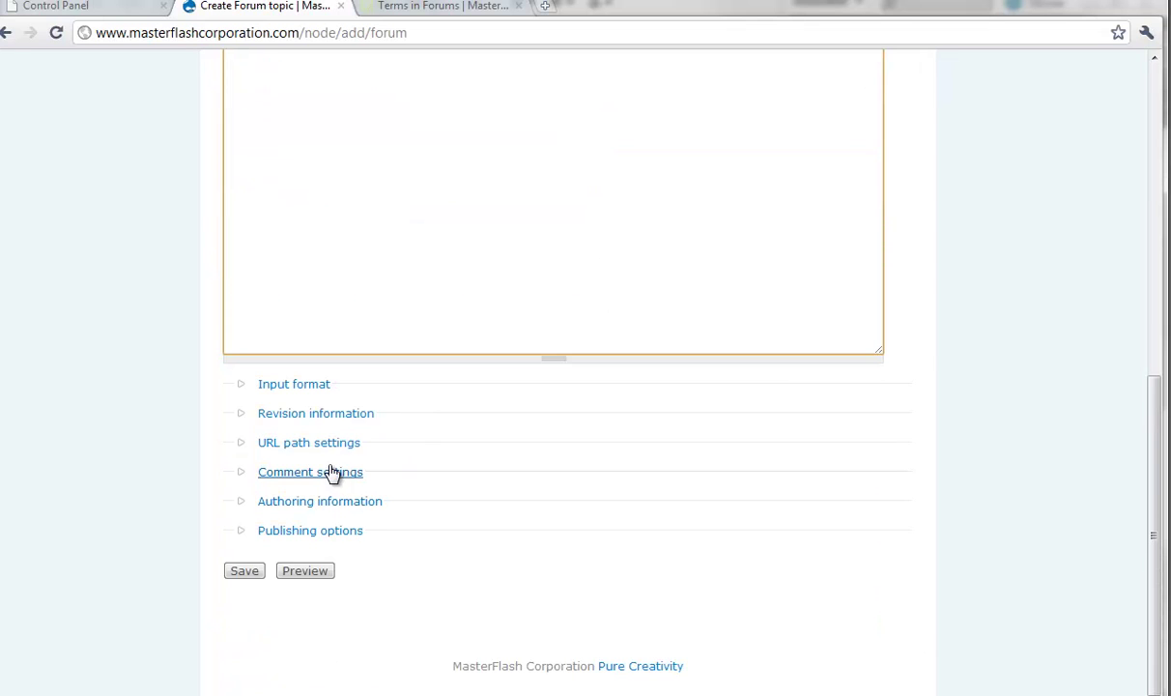
{"action": "left_click", "coordinate": [324, 443]}
{"action": "left_click", "coordinate": [332, 483]}
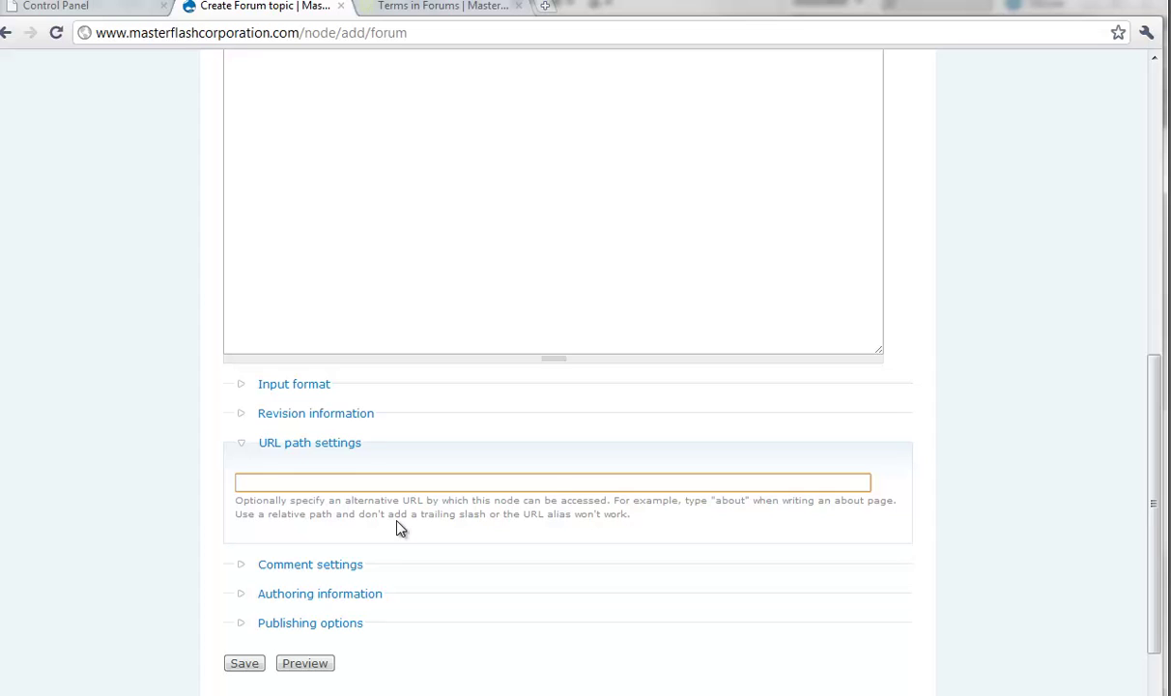
{"action": "scroll", "coordinate": [400, 525], "scroll_direction": "up", "scroll_amount": 5}
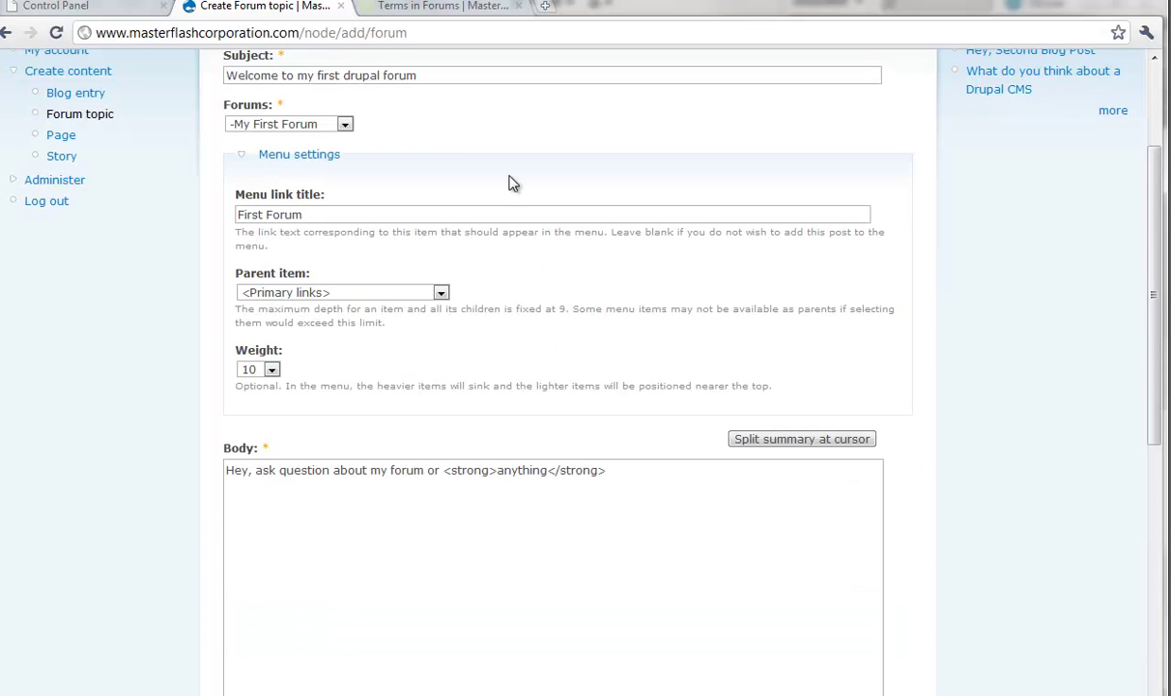
{"action": "scroll", "coordinate": [513, 184], "scroll_direction": "down", "scroll_amount": 4}
{"action": "left_click", "coordinate": [354, 570]}
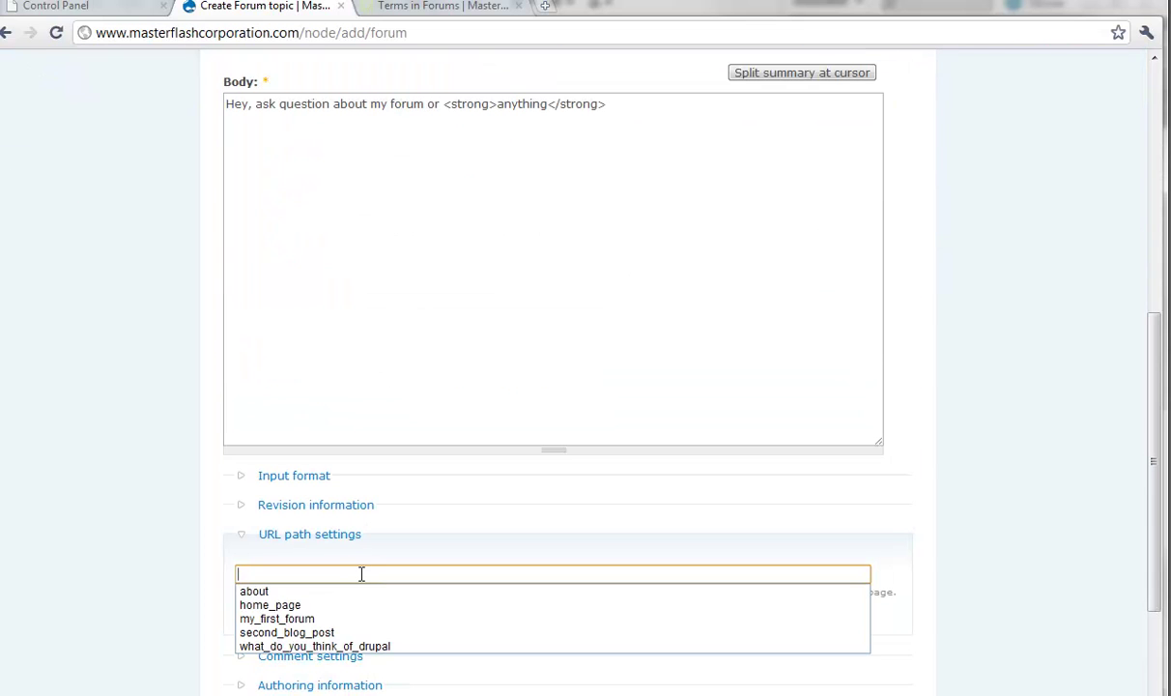
{"action": "type", "text": "welcome_to_my_first_drupal_forum"}
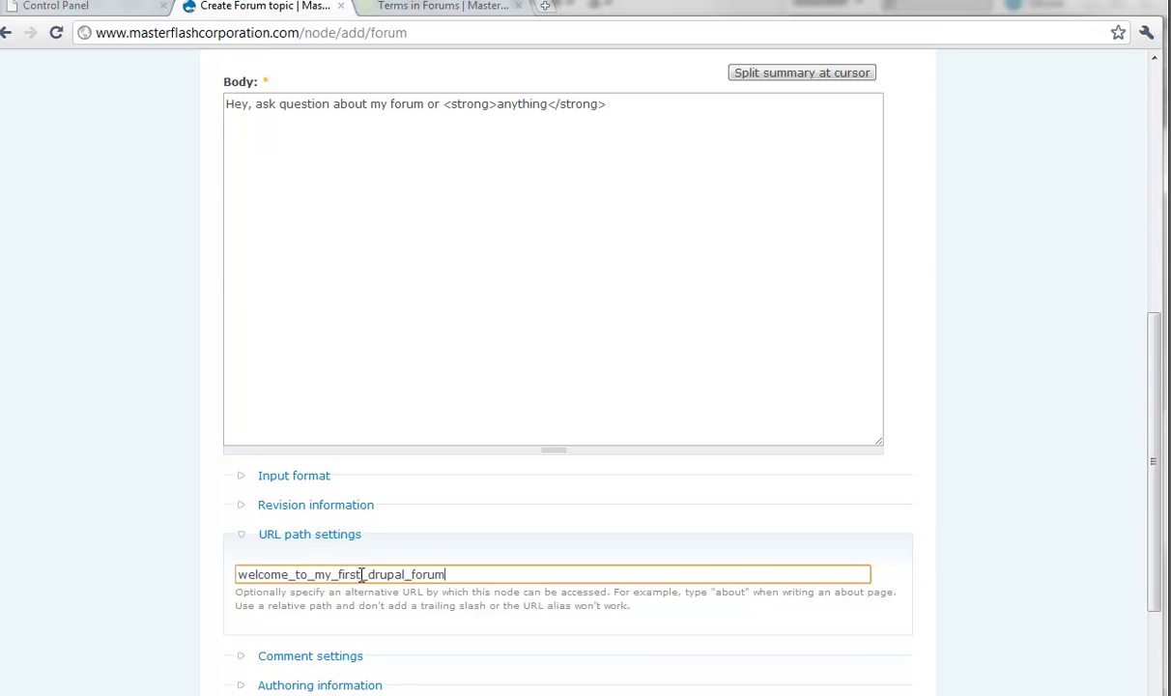
Step: Confirm comments stay read/write and the topic is published, then save it
{"action": "scroll", "coordinate": [357, 589], "scroll_direction": "down", "scroll_amount": 1}
{"action": "left_click", "coordinate": [311, 570]}
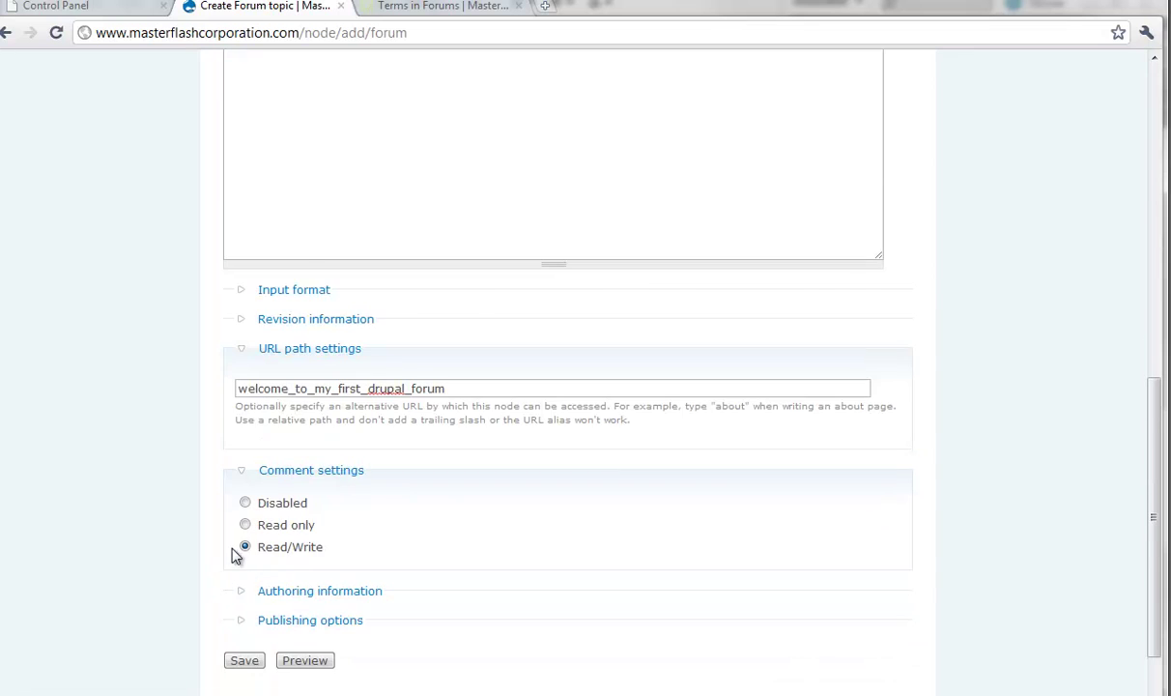
{"action": "scroll", "coordinate": [236, 555], "scroll_direction": "down", "scroll_amount": 1}
{"action": "left_click", "coordinate": [304, 534]}
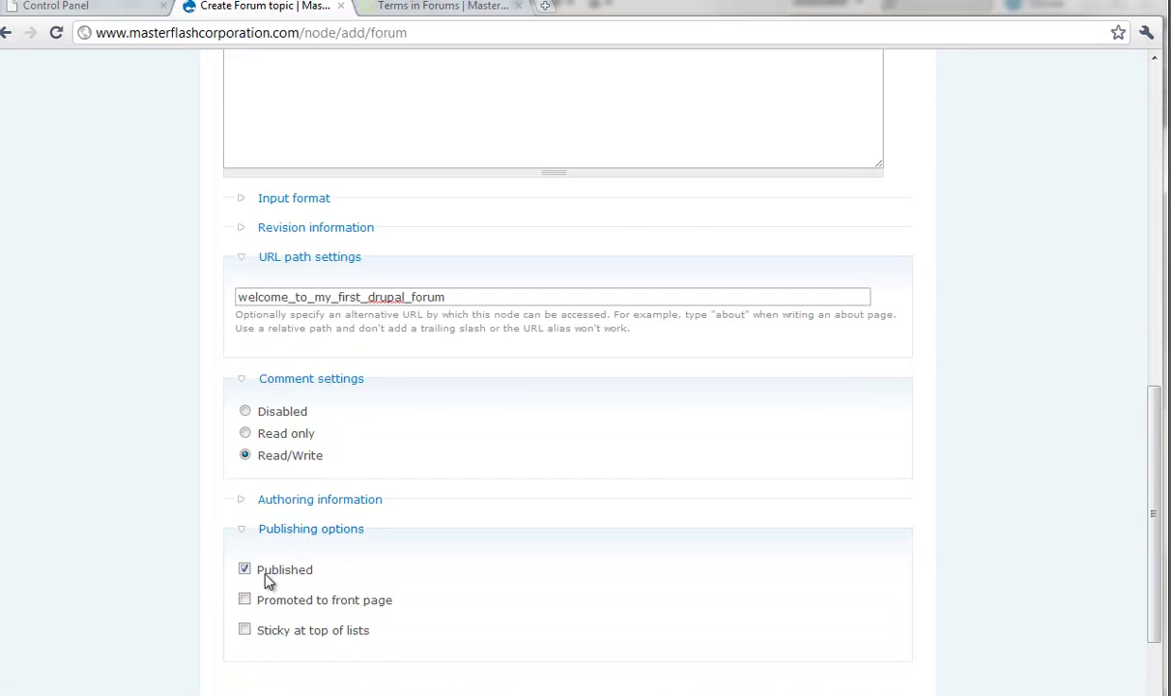
{"action": "scroll", "coordinate": [269, 580], "scroll_direction": "down", "scroll_amount": 1}
{"action": "left_click", "coordinate": [244, 569]}
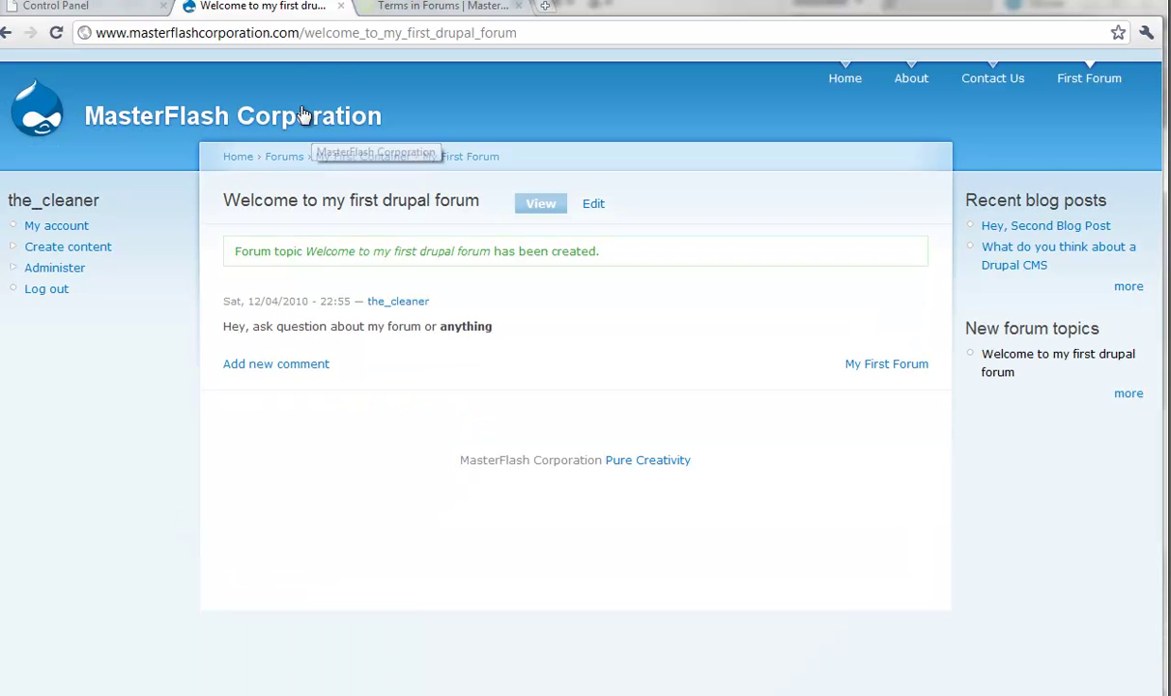
Step: Check the new topic's URL, reopen it from New forum topics, then switch to Internet Explorer
{"action": "left_click", "coordinate": [330, 32]}
{"action": "left_click", "coordinate": [316, 32]}
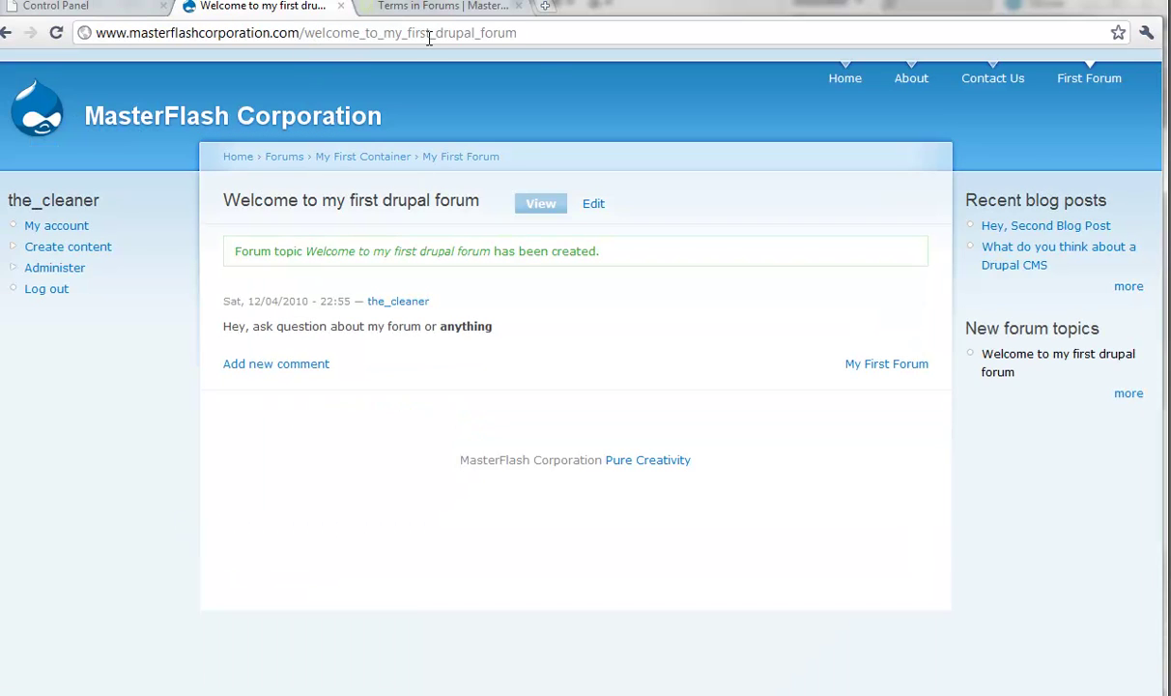
{"action": "left_click_drag", "start_coordinate": [966, 328], "coordinate": [1106, 333]}
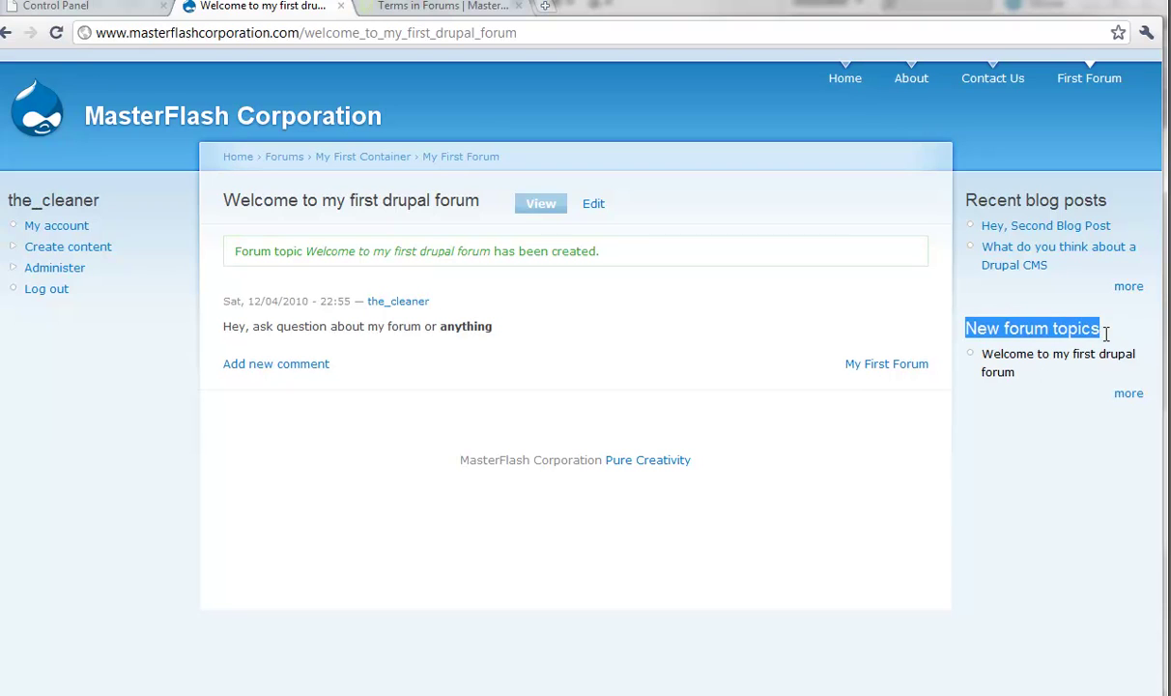
{"action": "left_click", "coordinate": [1027, 363]}
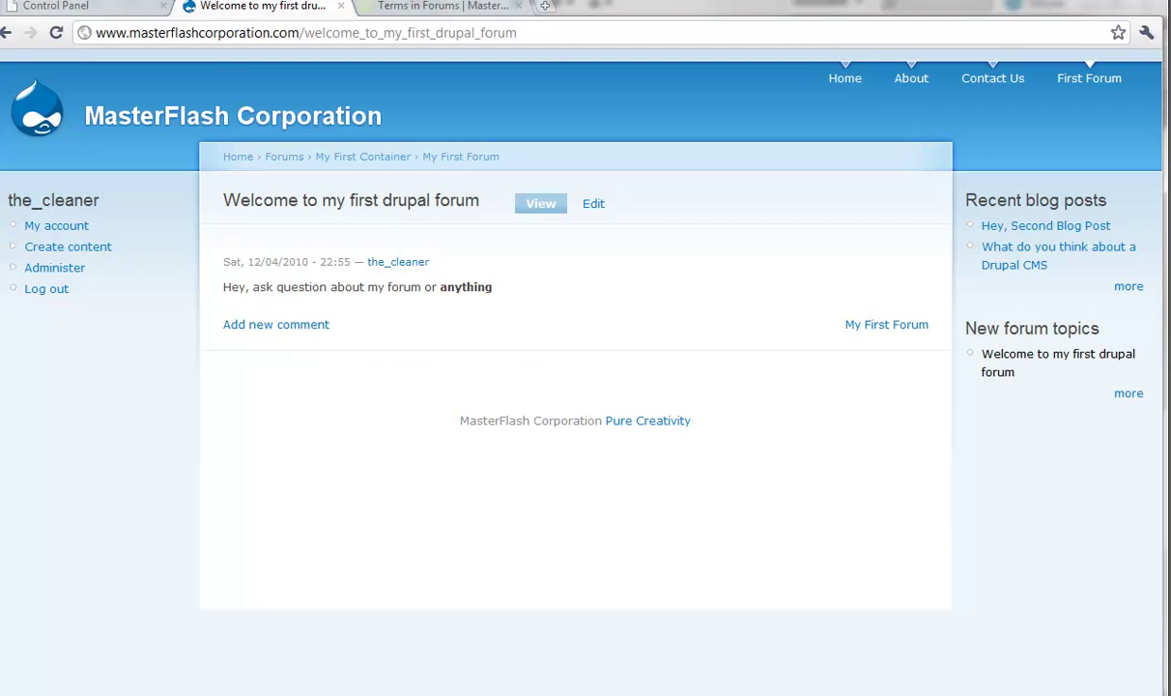
{"action": "key", "text": "alt+Tab"}
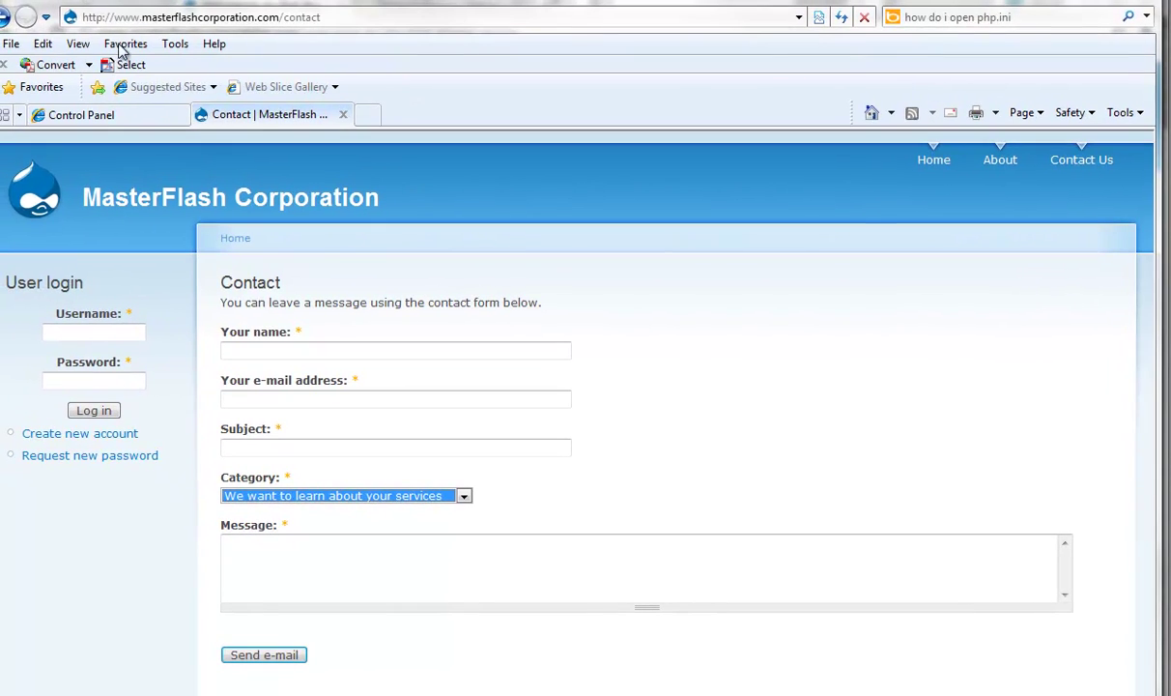
Step: Go Home, then Forums, My First Container, My First Forum, and open 'Welcome to my first drupal forum'
{"action": "left_click", "coordinate": [570, 290]}
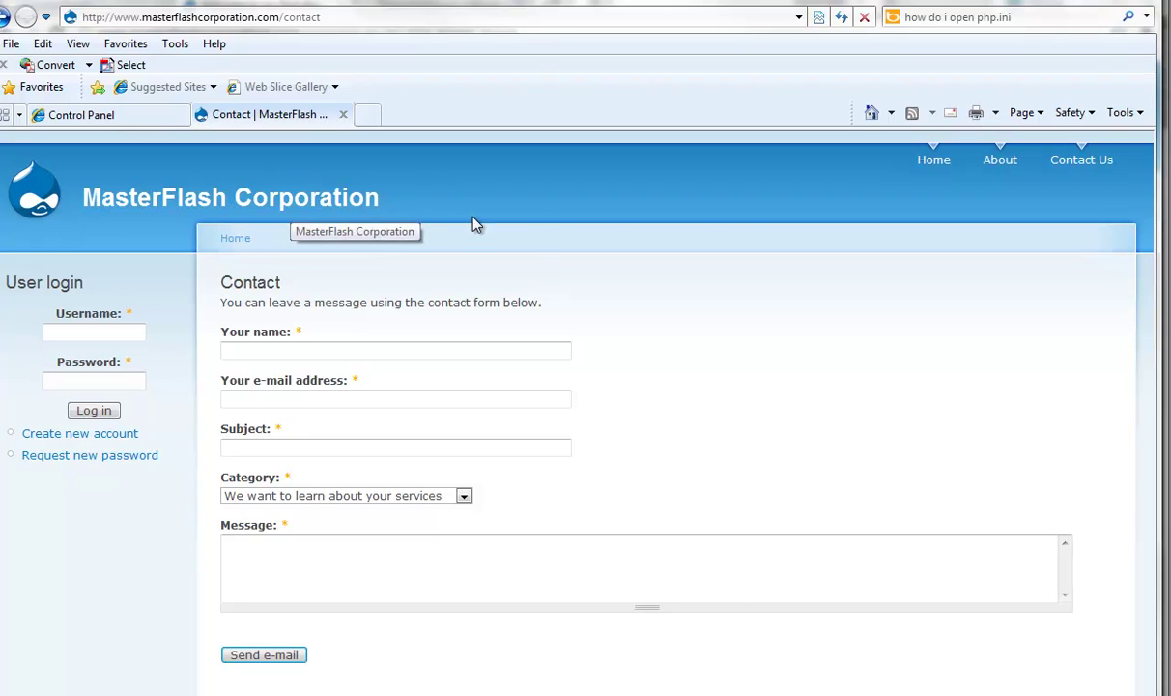
{"action": "left_click", "coordinate": [931, 166]}
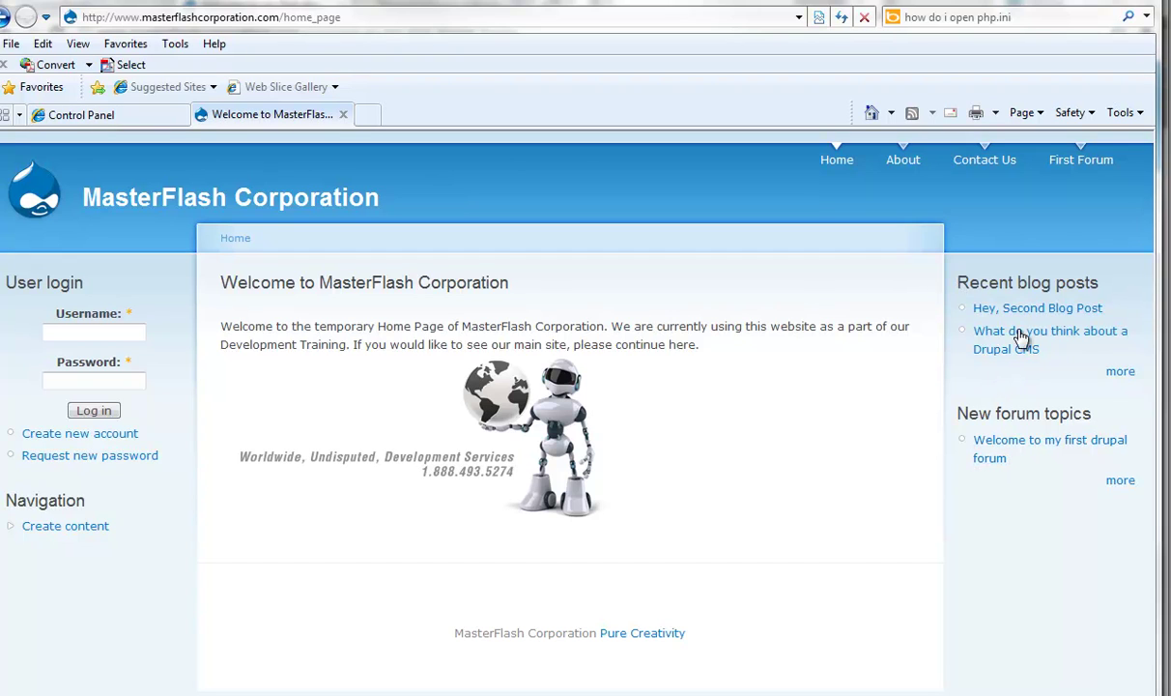
{"action": "left_click", "coordinate": [1121, 481]}
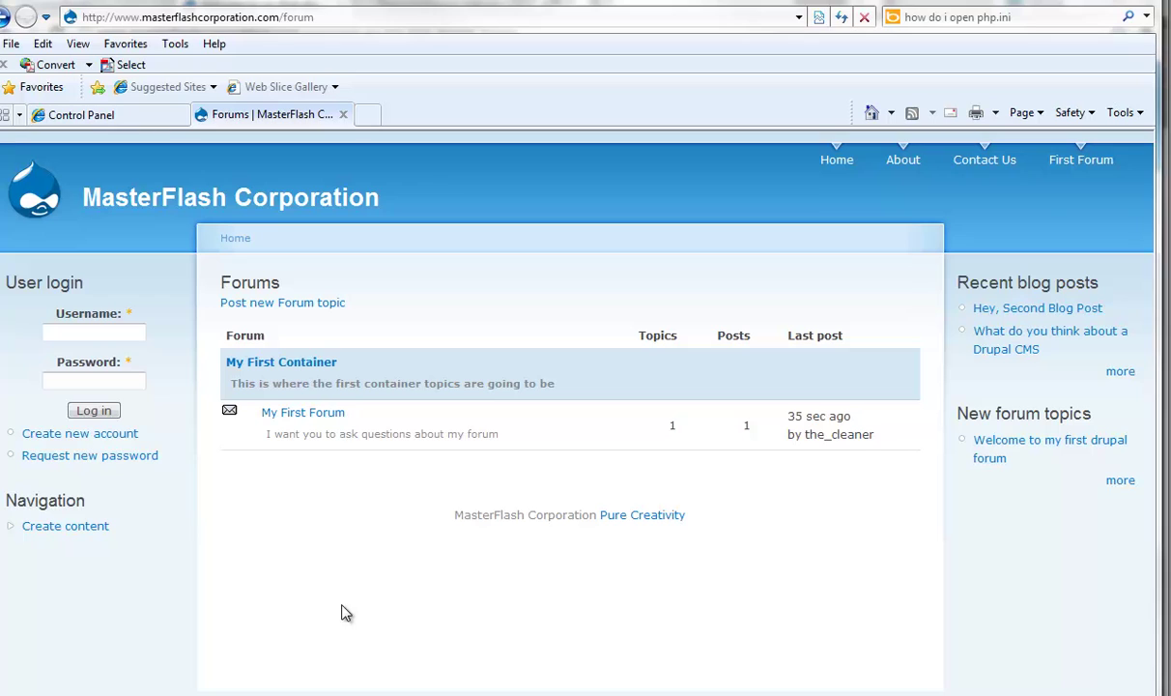
{"action": "left_click", "coordinate": [281, 365]}
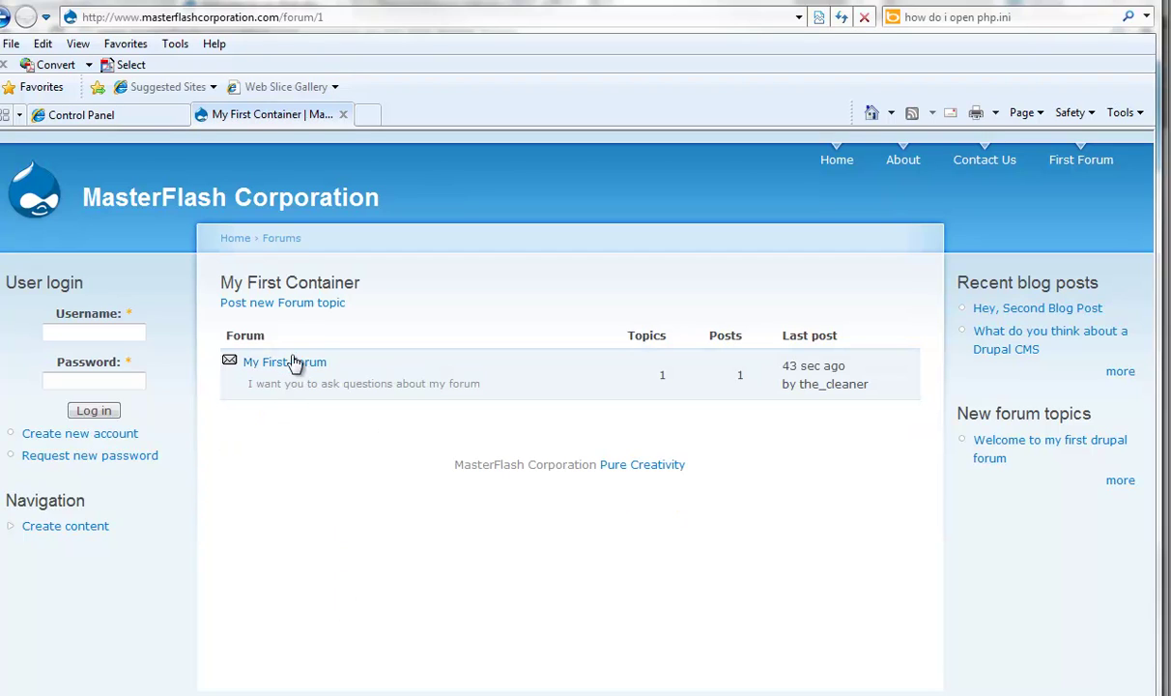
{"action": "left_click", "coordinate": [285, 368]}
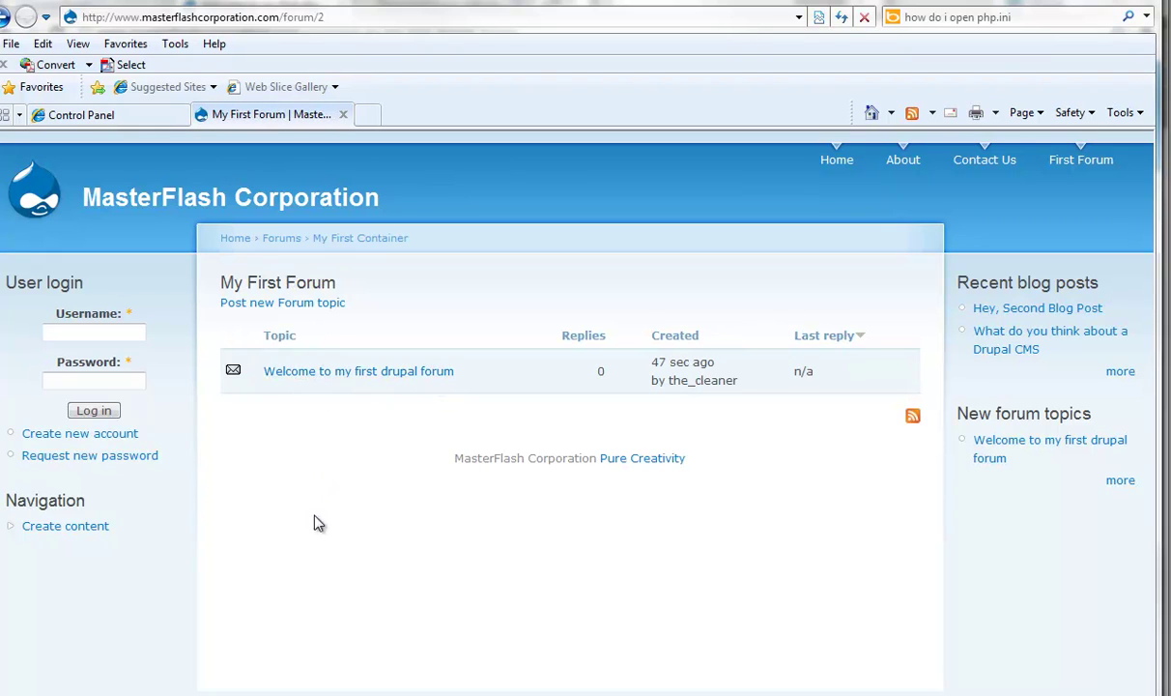
{"action": "left_click", "coordinate": [317, 373]}
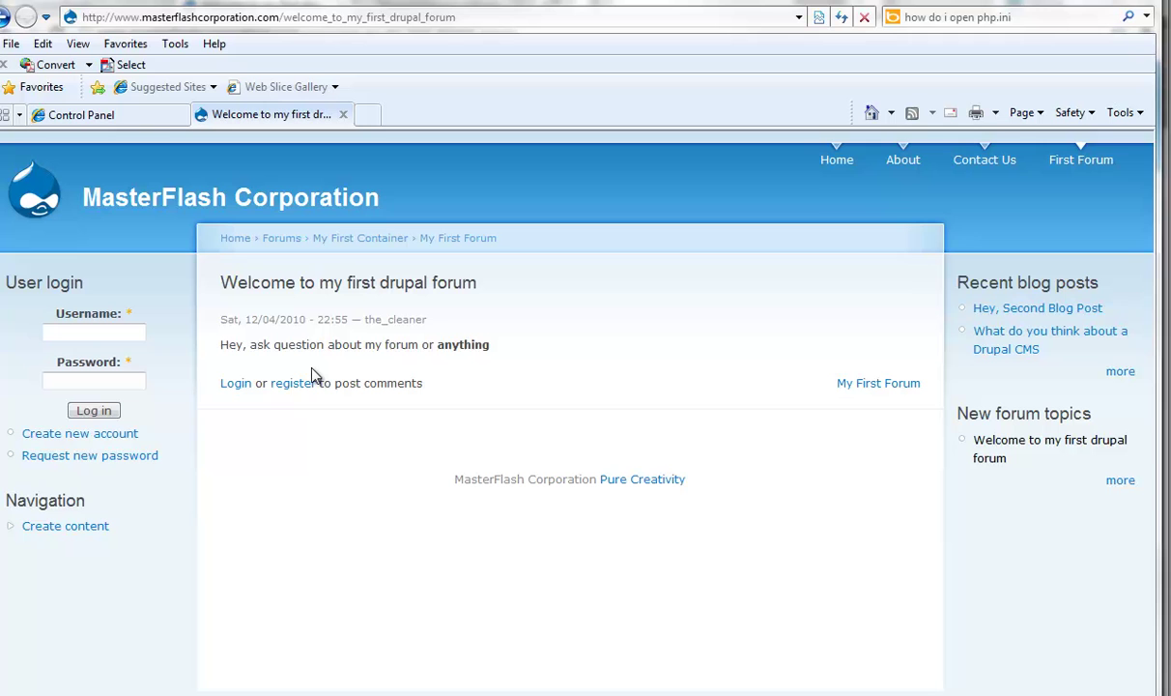